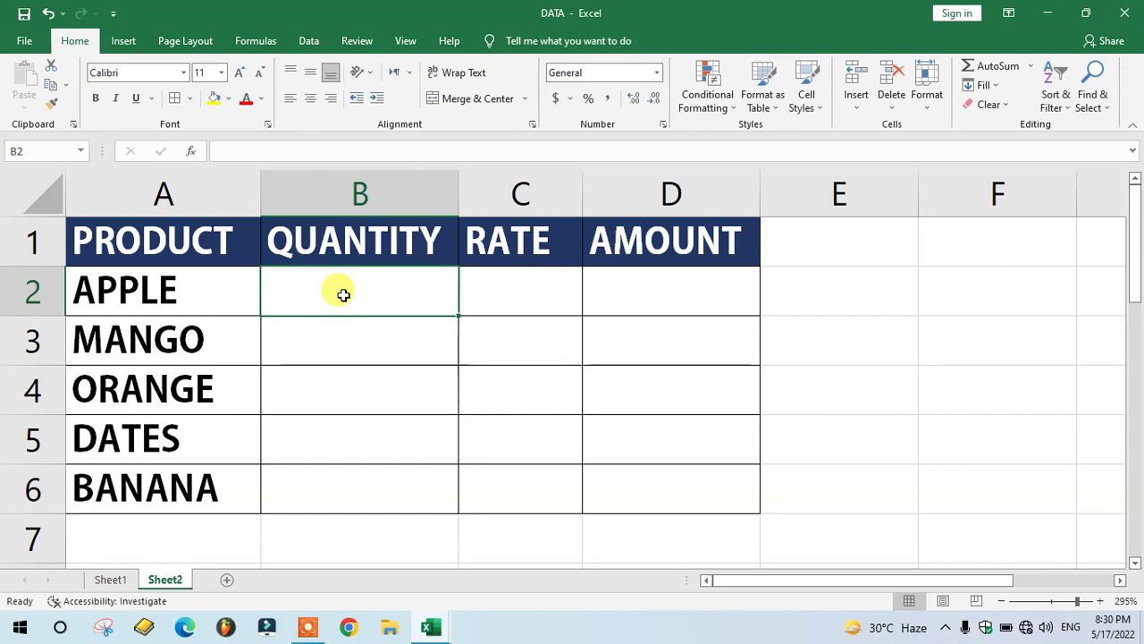
Enter apple's quantity 5 KG in B2 and rate Rs.80 in C2.
click(505, 287)
click(684, 304)
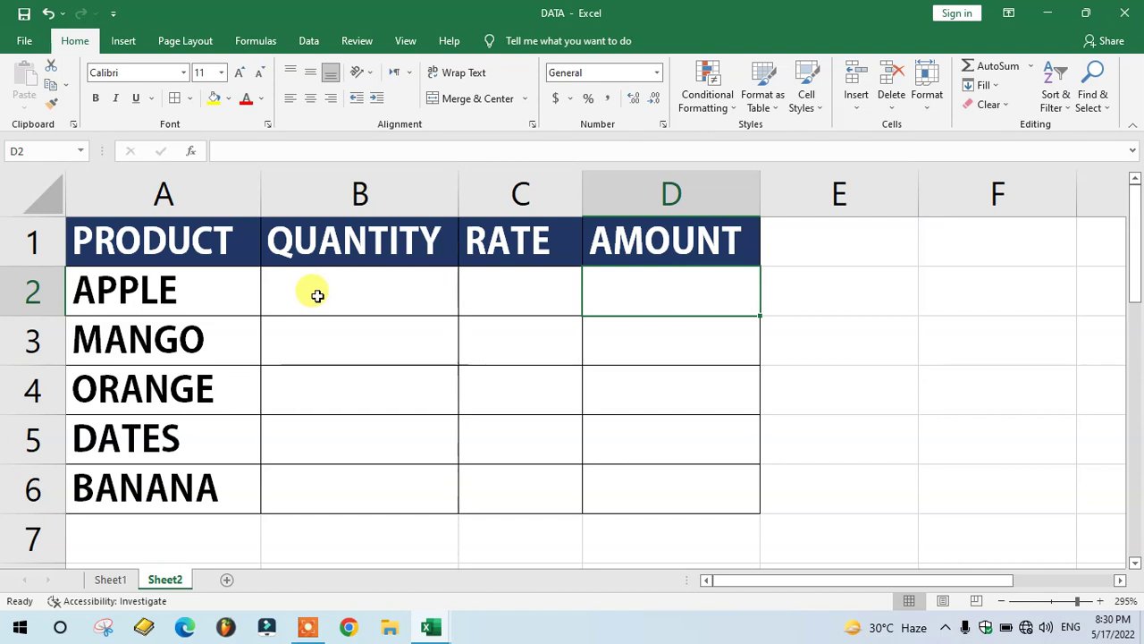
click(317, 296)
click(166, 295)
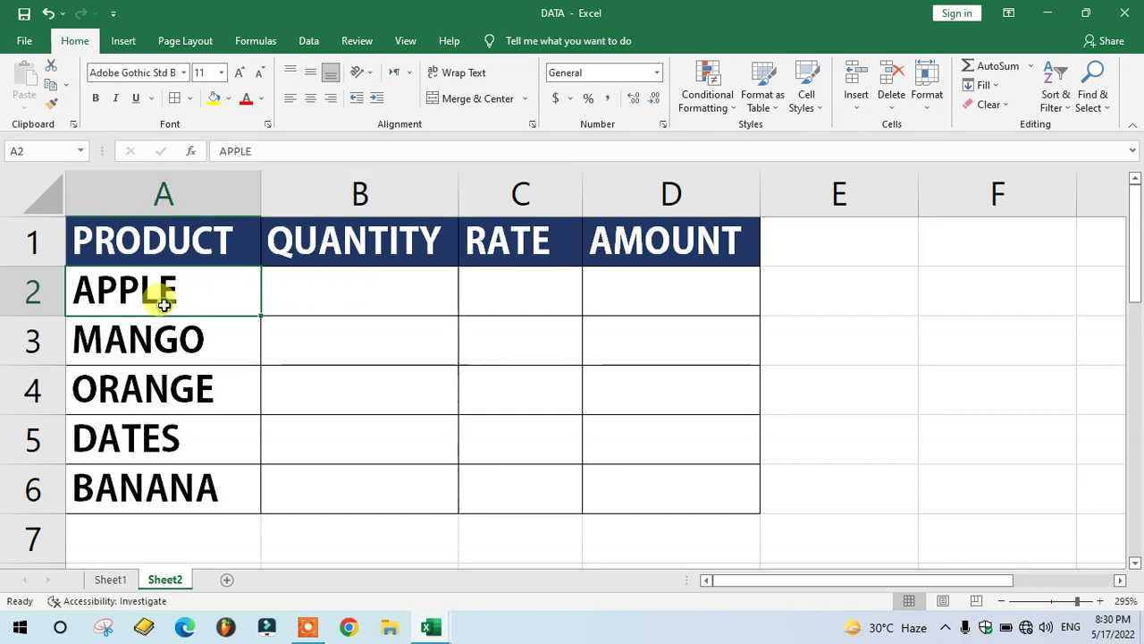
click(299, 300)
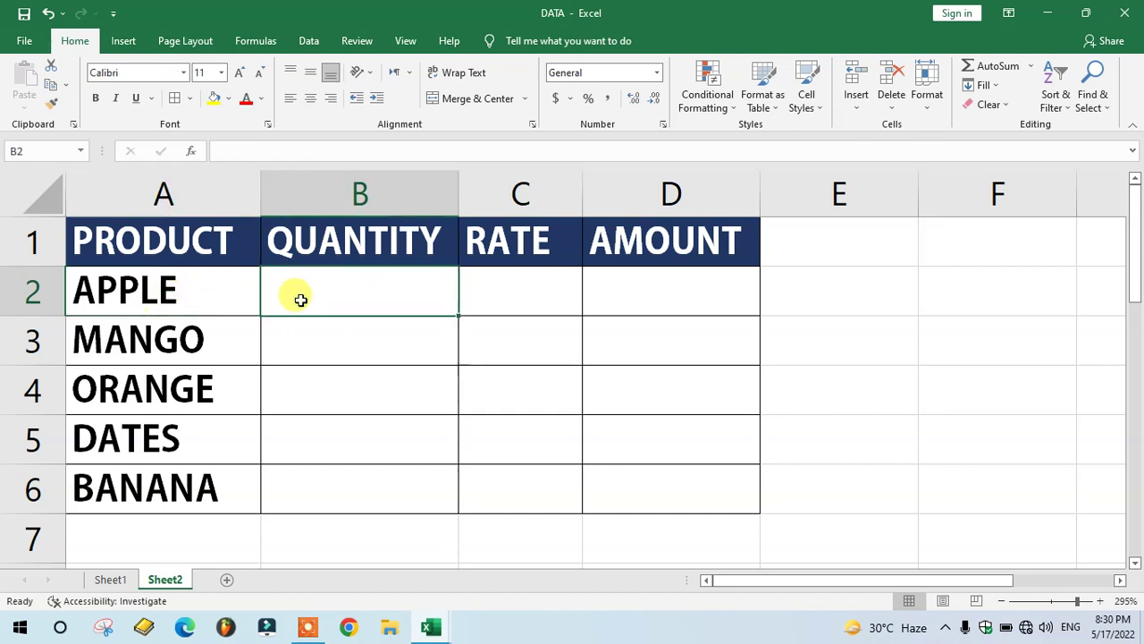
text(5 )
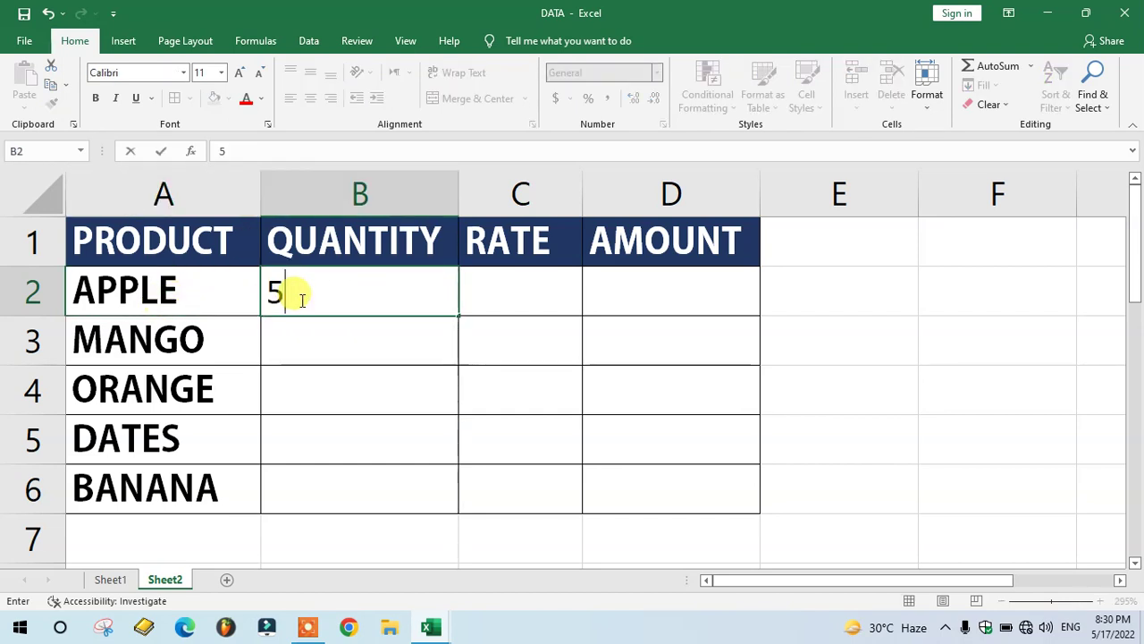
text(KG)
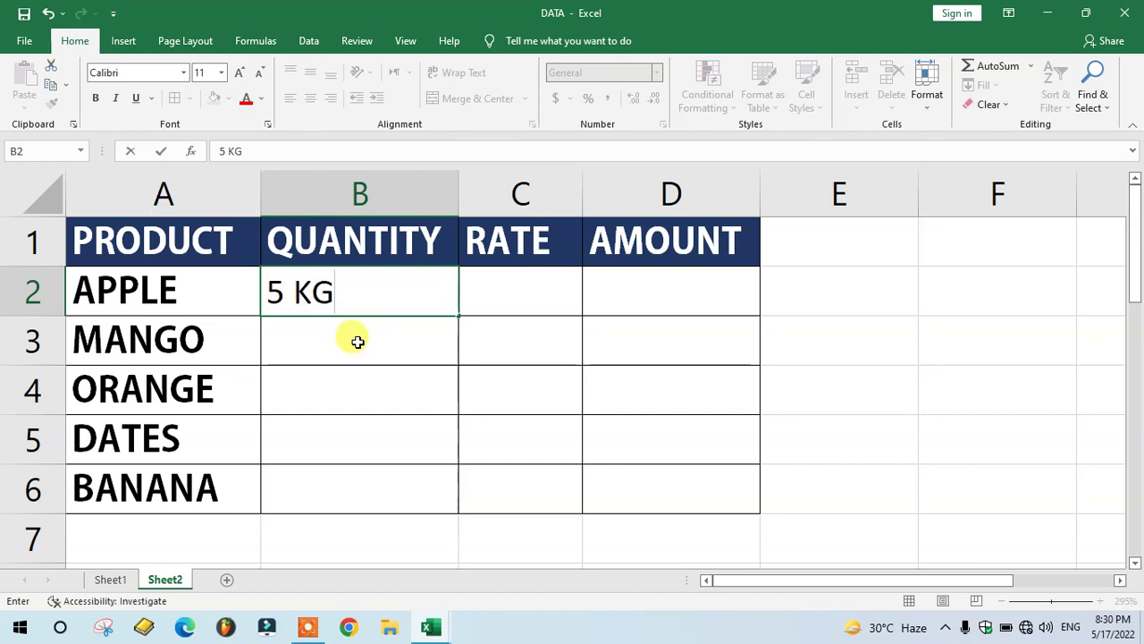
key(Tab)
text(RS)
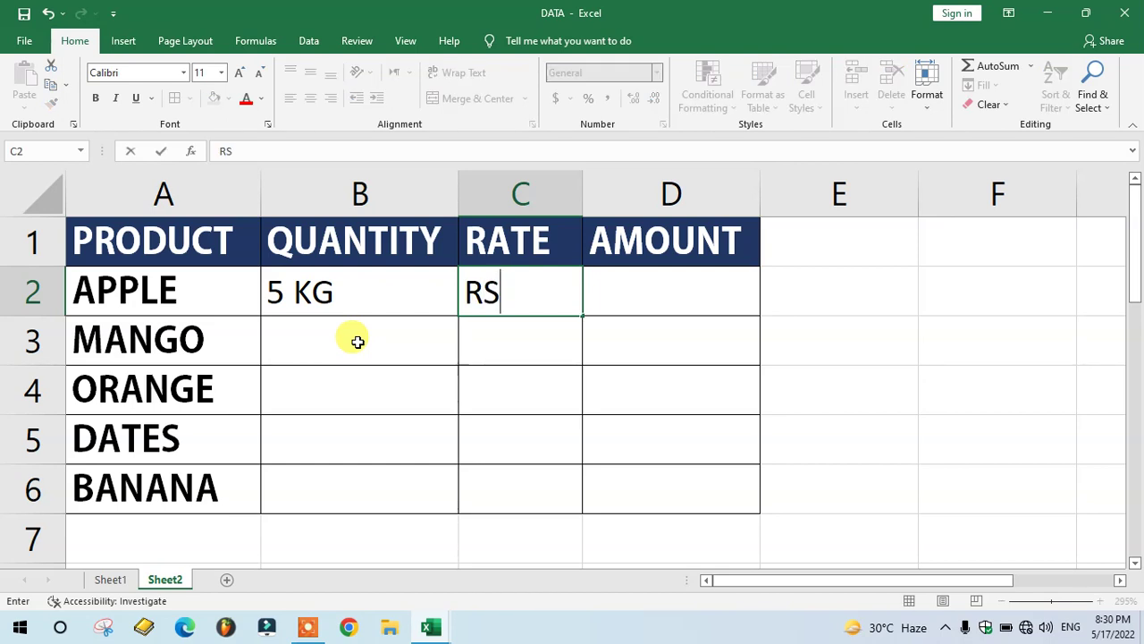
key(BackSpace)
text(s)
text(.)
text(80)
key(Tab)
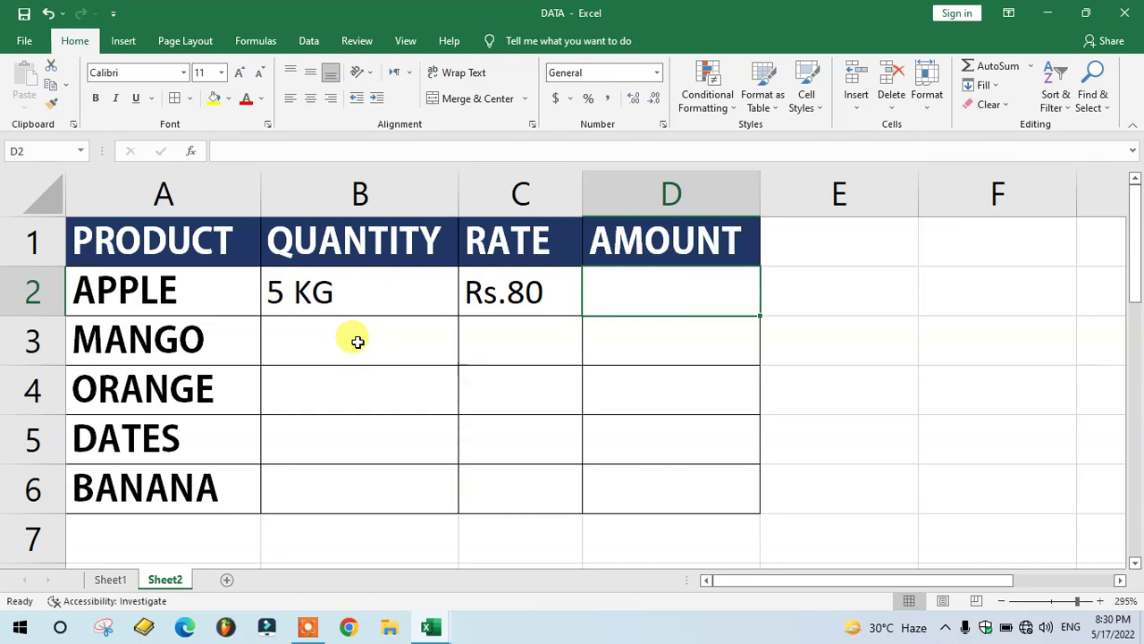
Enter =B2*C2 in D2 as apple's amount, which returns #VALUE!
text(=)
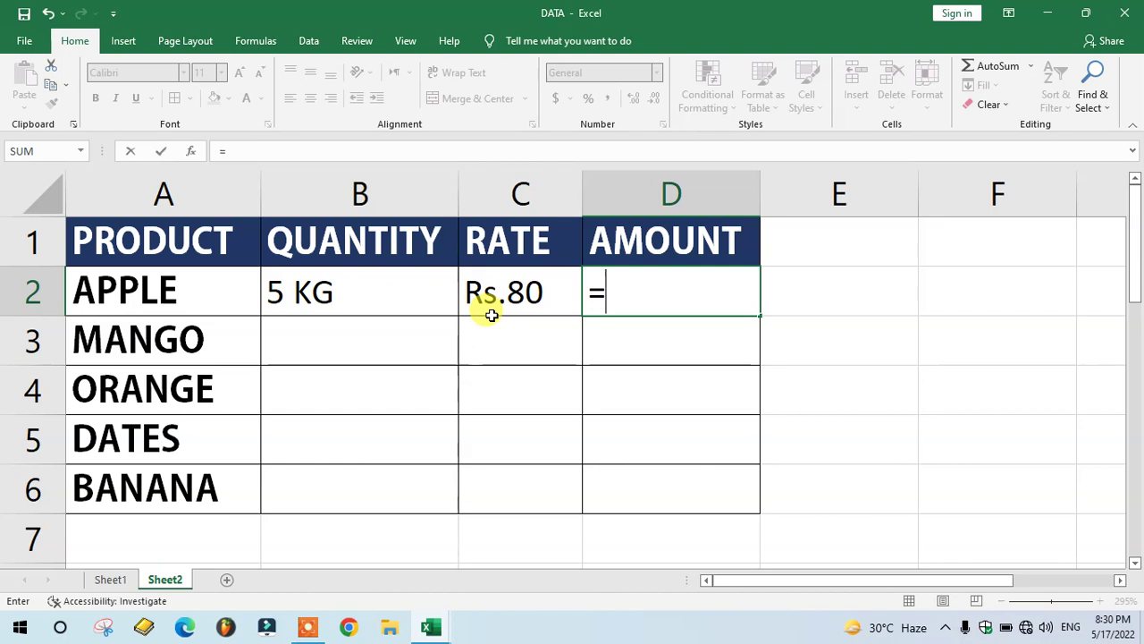
click(352, 291)
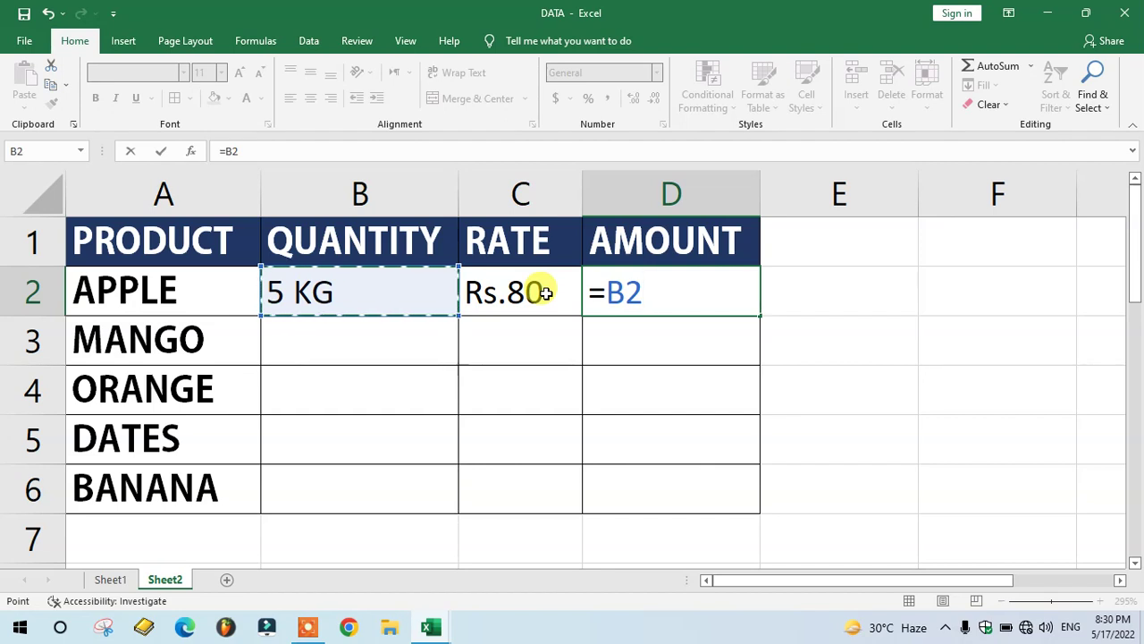
text(*)
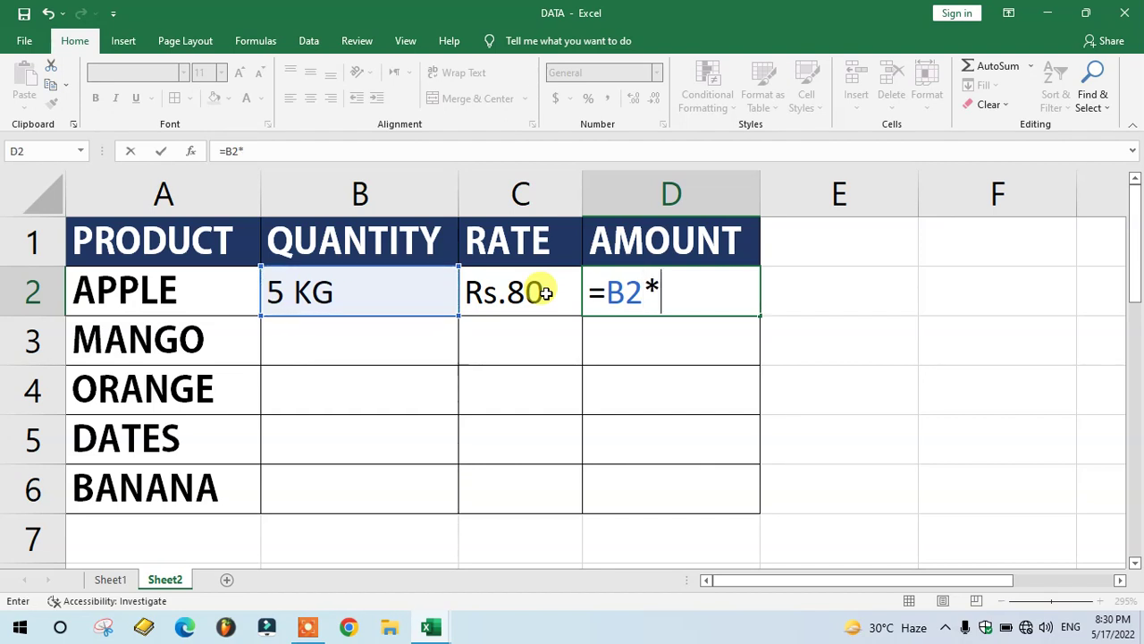
click(526, 292)
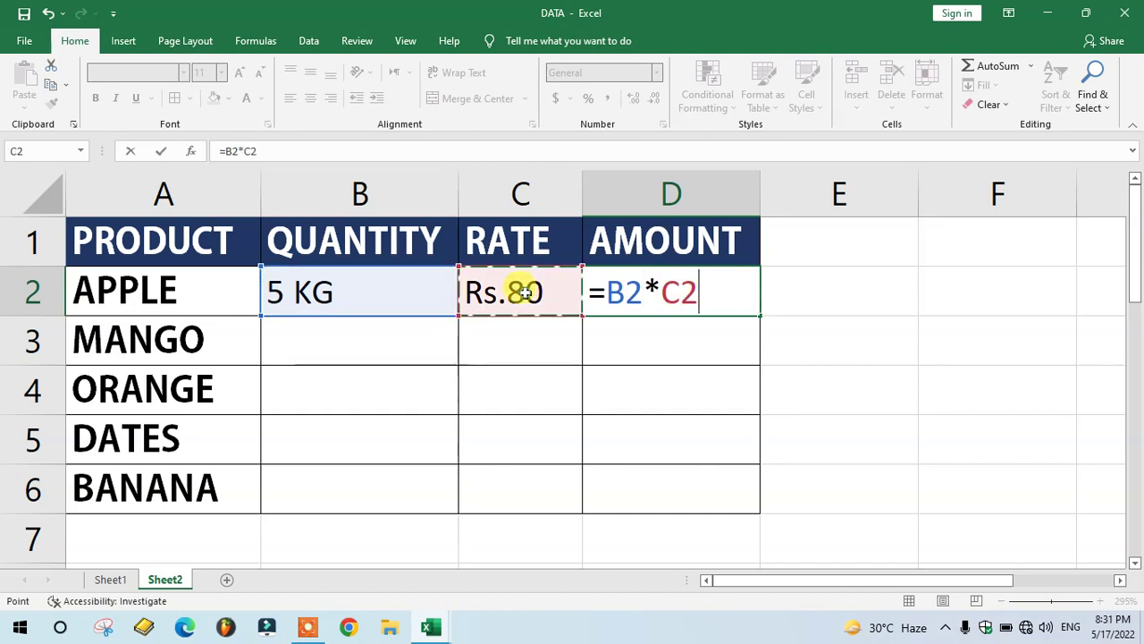
key(Return)
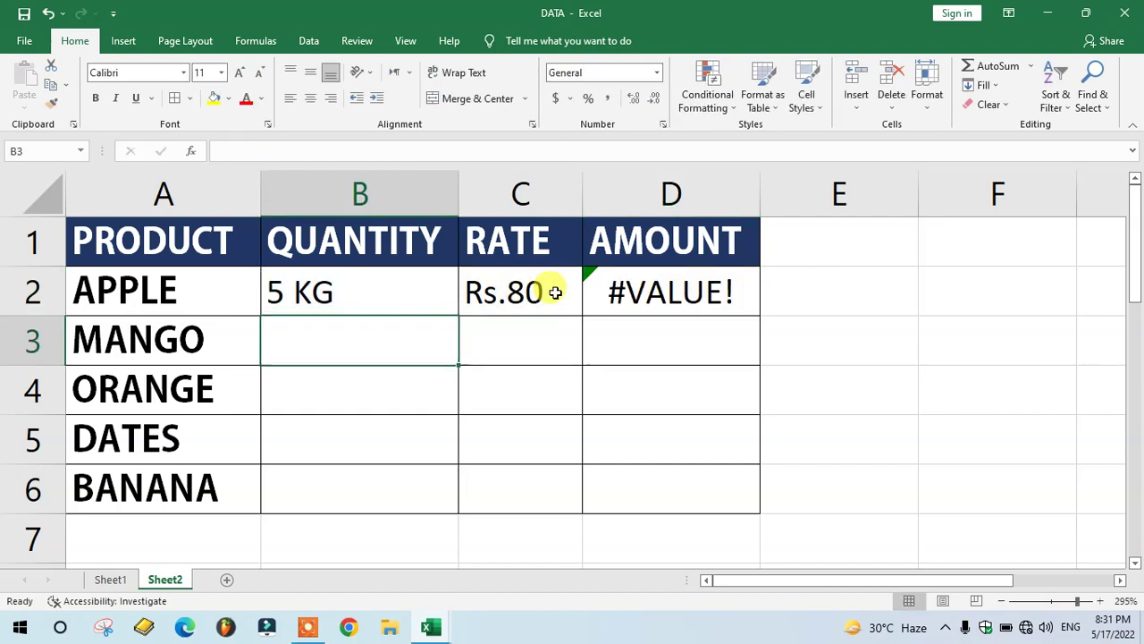
click(683, 312)
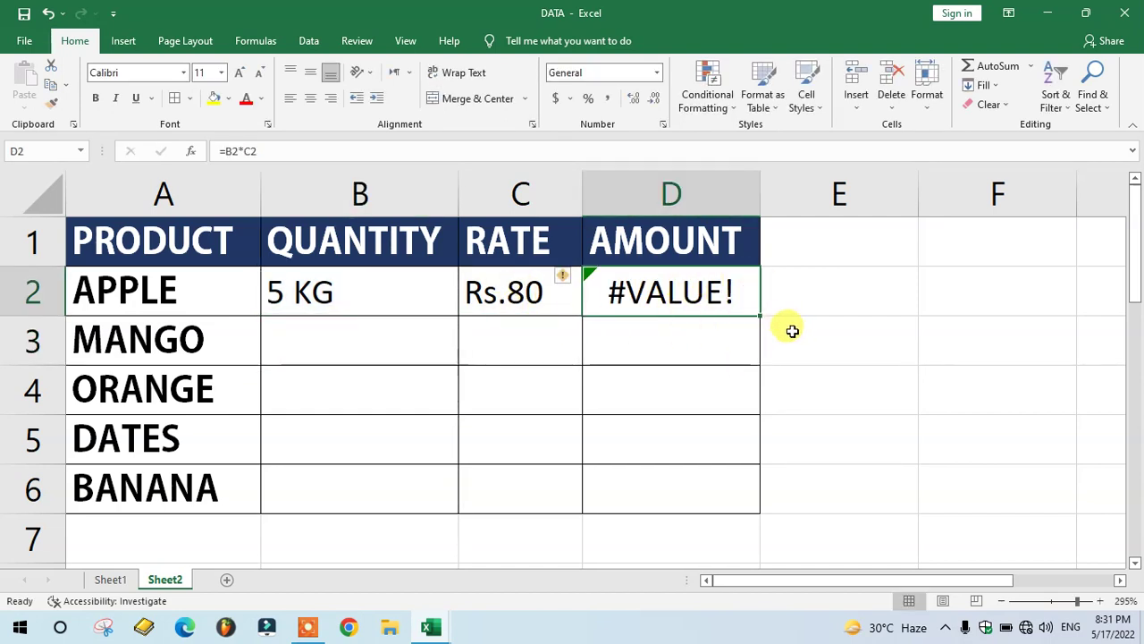
Copy the amount formula down to D6, then clear every entry in B2:D6.
drag(760, 315, 762, 512)
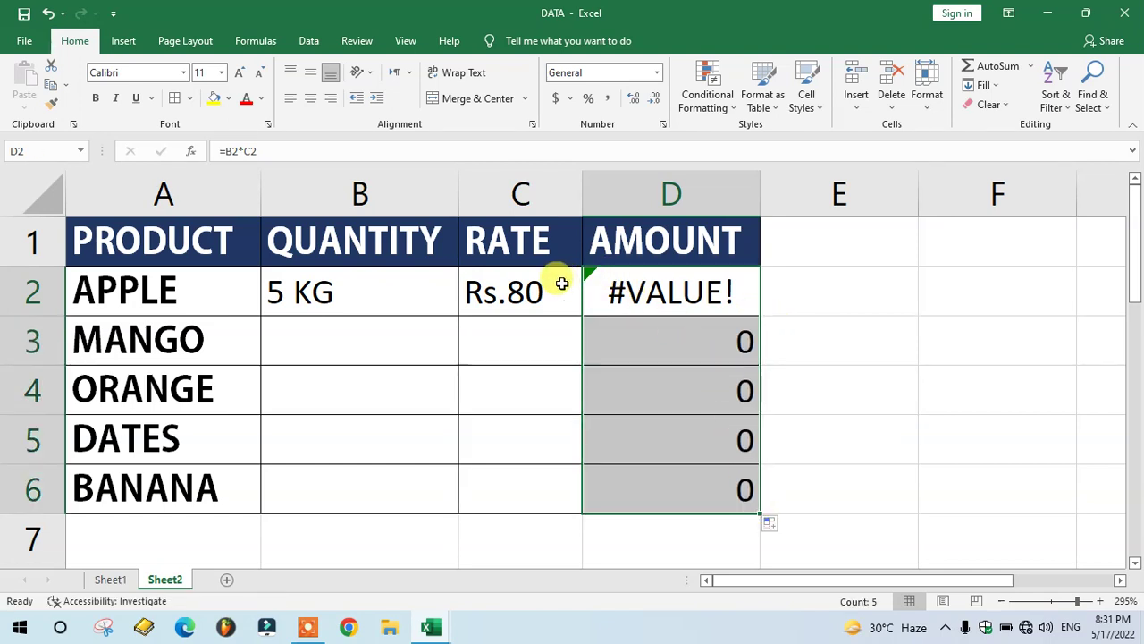
click(300, 294)
drag(299, 294, 744, 510)
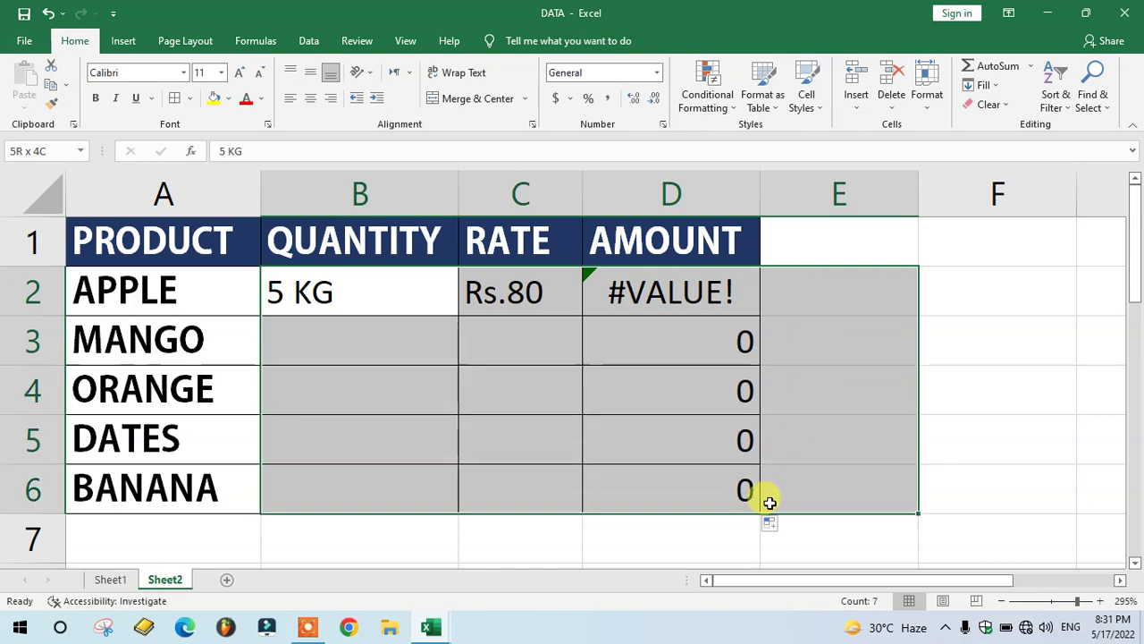
key(Delete)
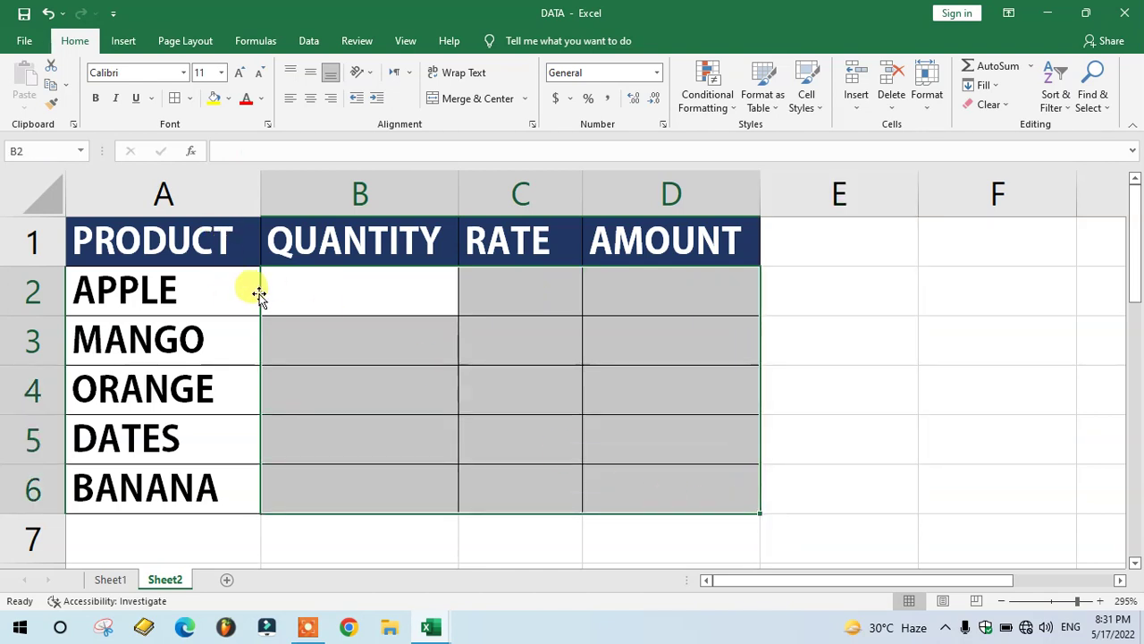
Select the quantity cells B2:B6 and bring up Format Cells with Ctrl+1.
click(299, 290)
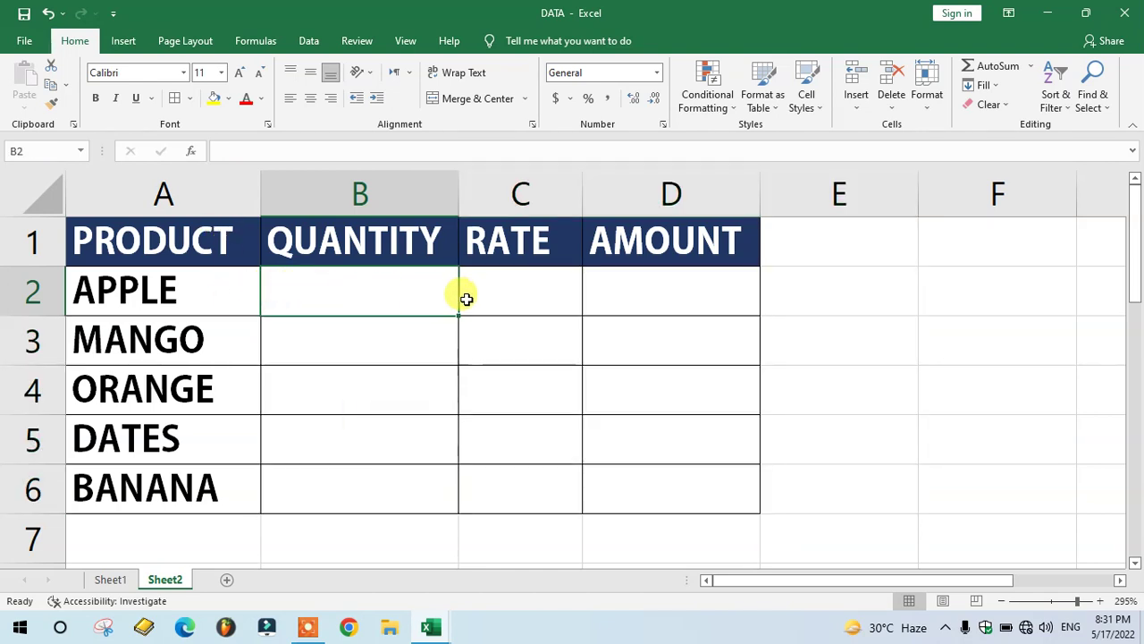
click(522, 298)
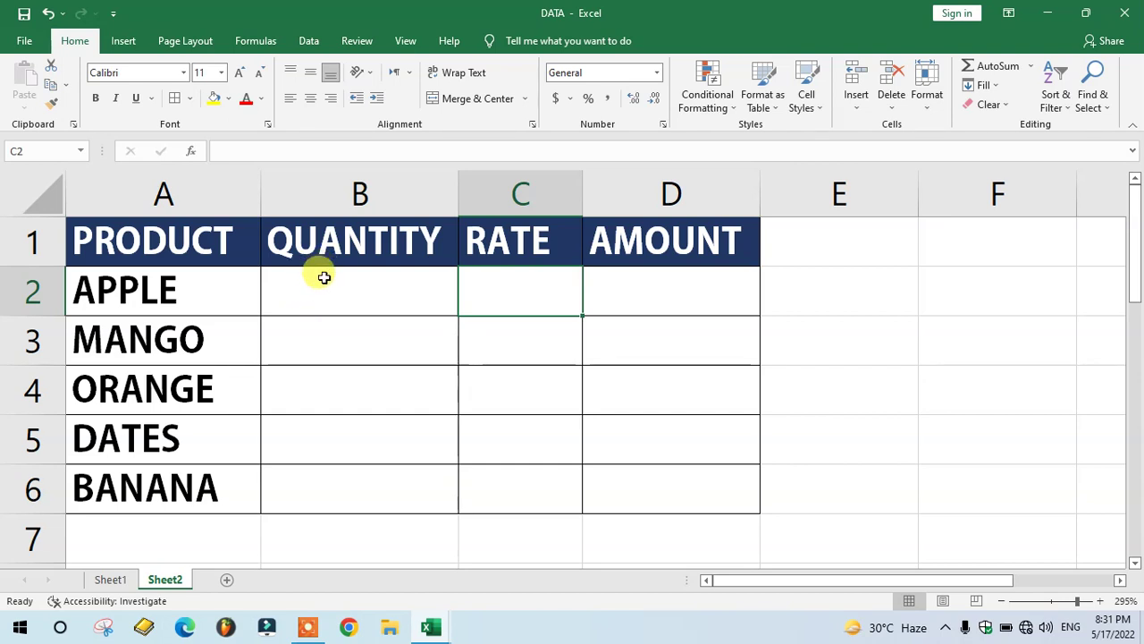
drag(320, 276, 323, 496)
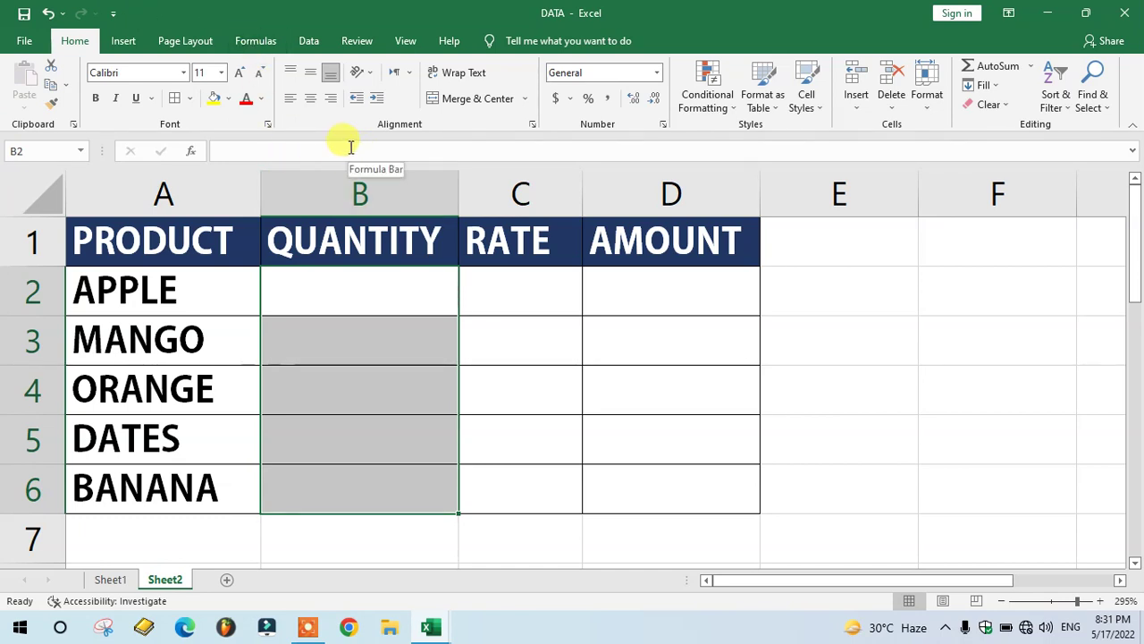
key(ctrl+1)
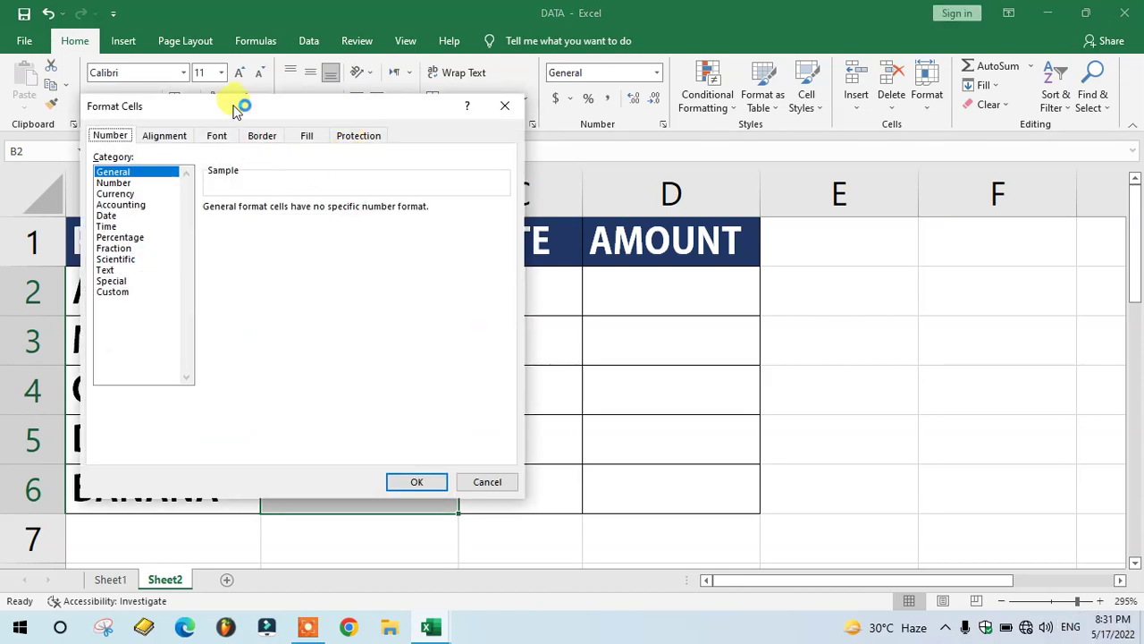
Get the Format Cells dialog for B2:B6 back up, showing its Number tab.
drag(237, 105, 624, 106)
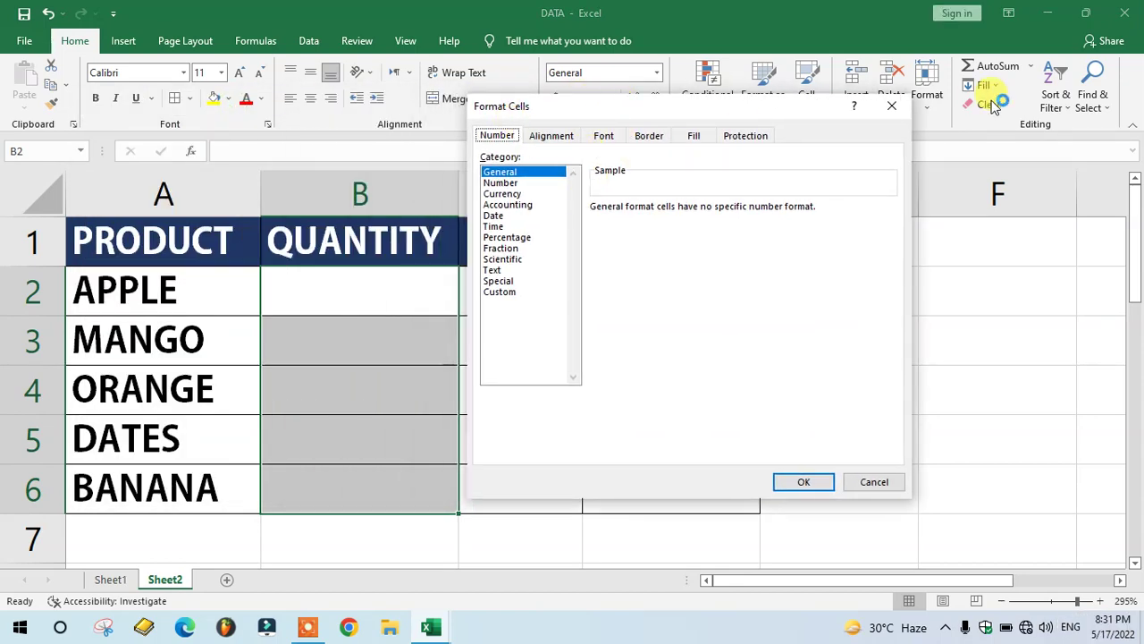
click(889, 107)
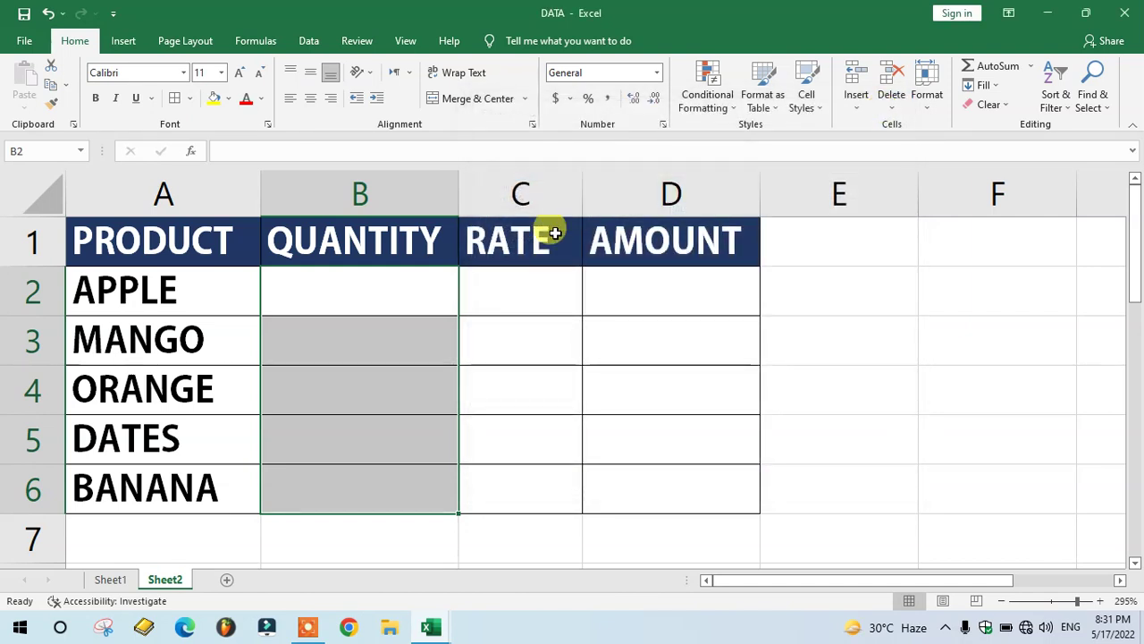
right_click(366, 295)
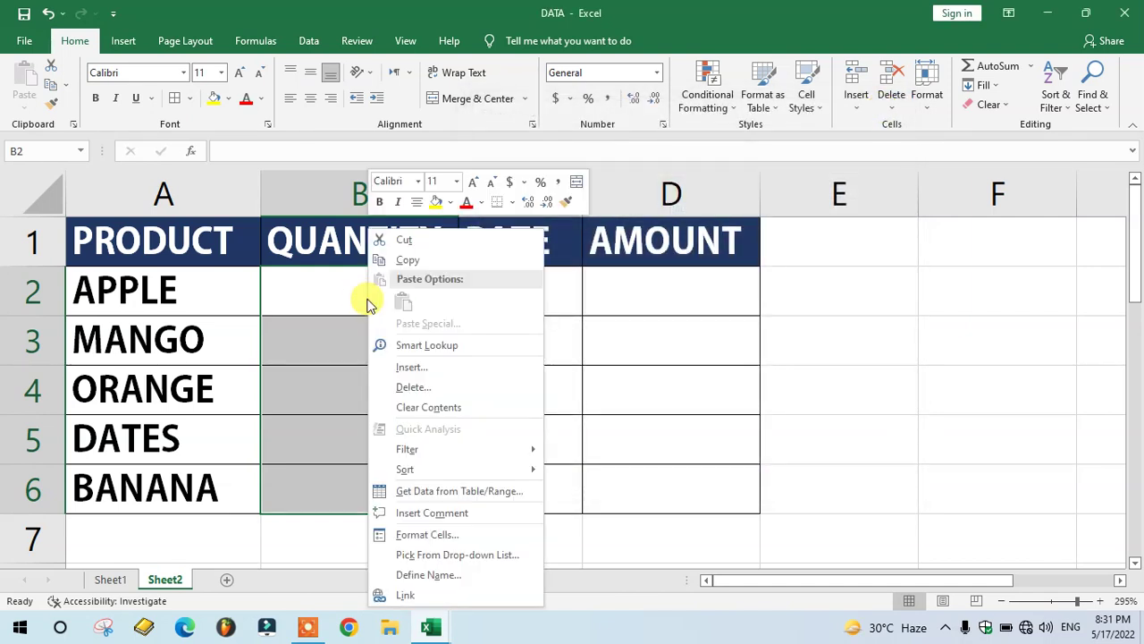
click(429, 533)
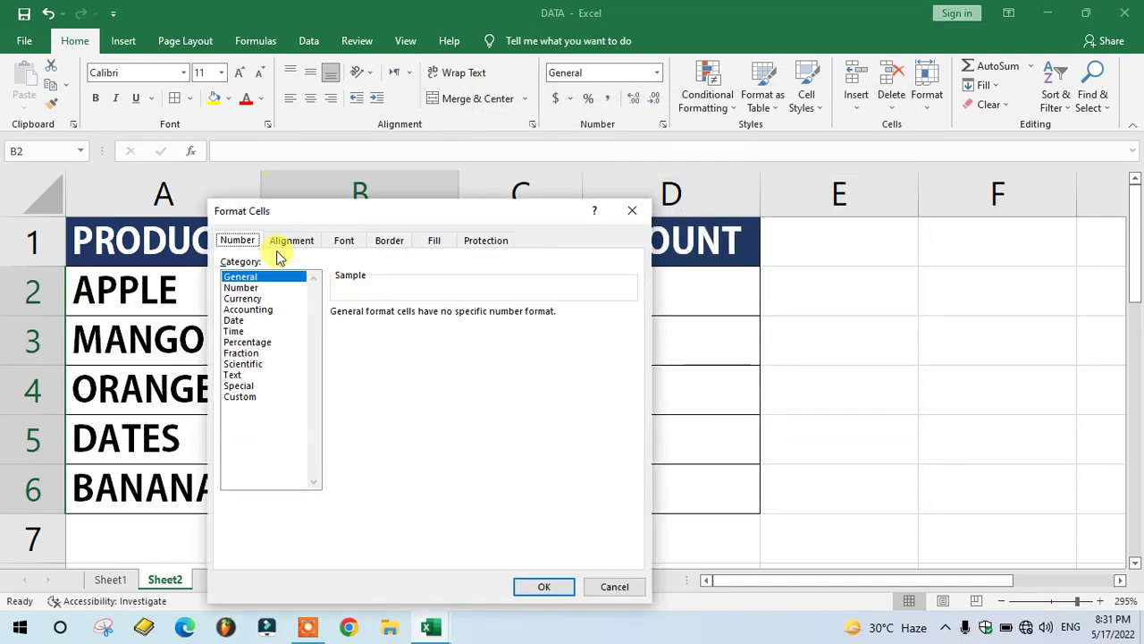
click(641, 217)
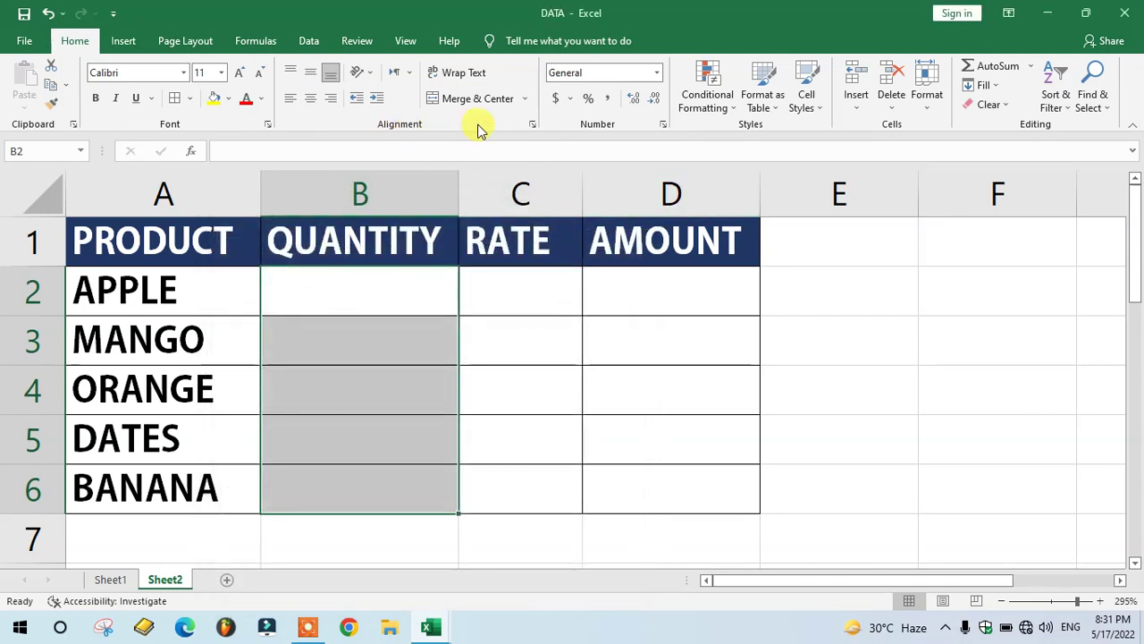
click(531, 126)
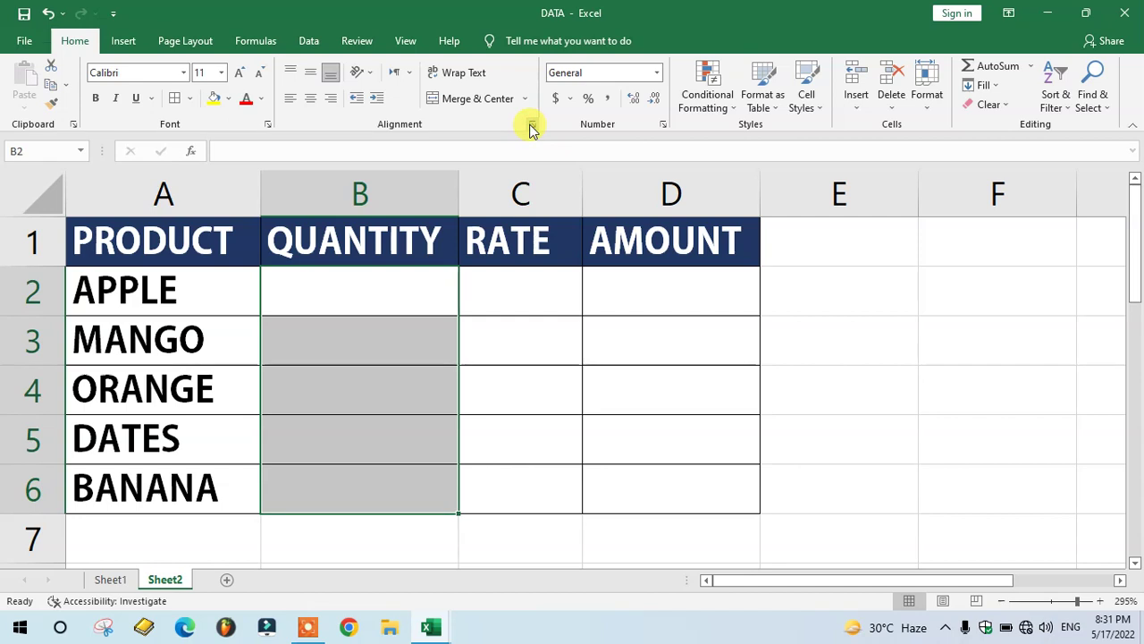
click(502, 139)
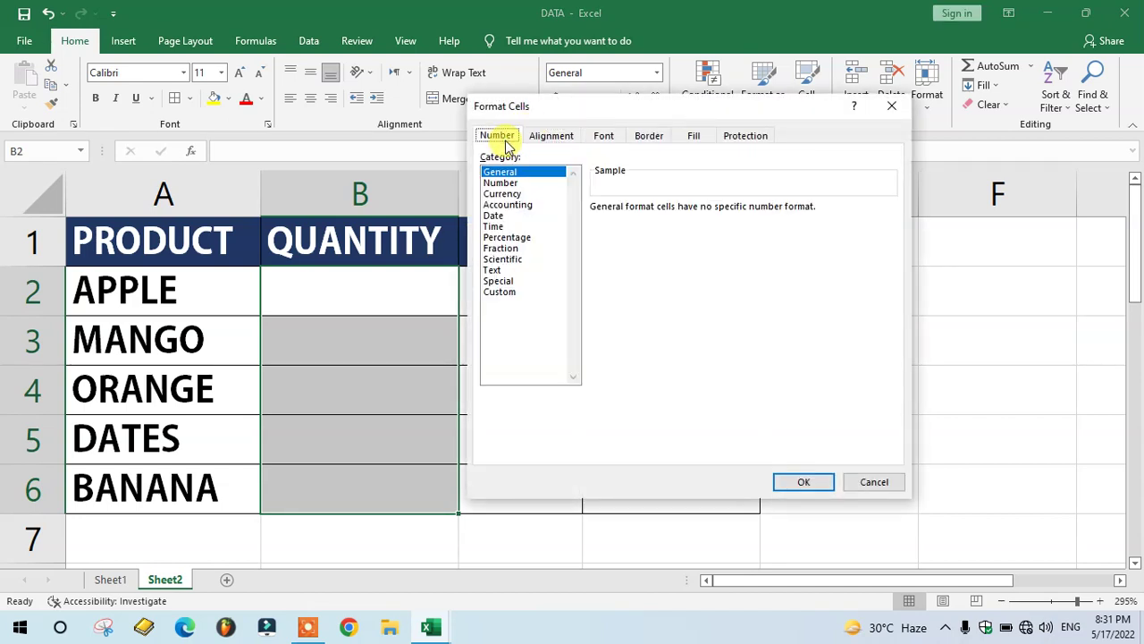
Apply the custom number format 0 "kg" to quantity cells B2:B6.
click(498, 292)
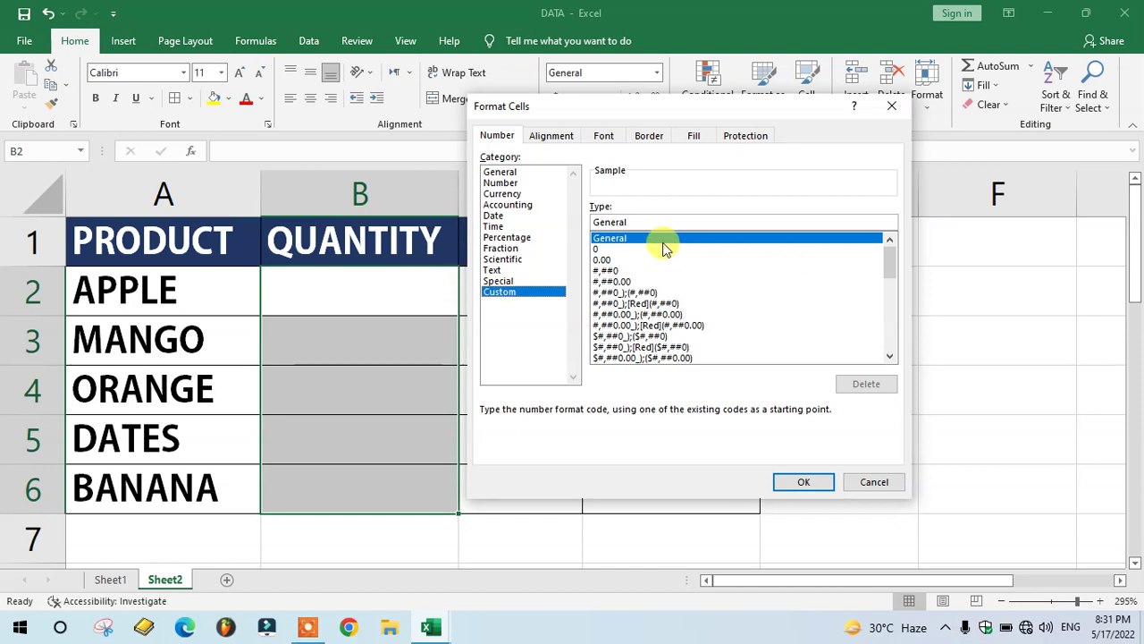
drag(637, 220, 579, 231)
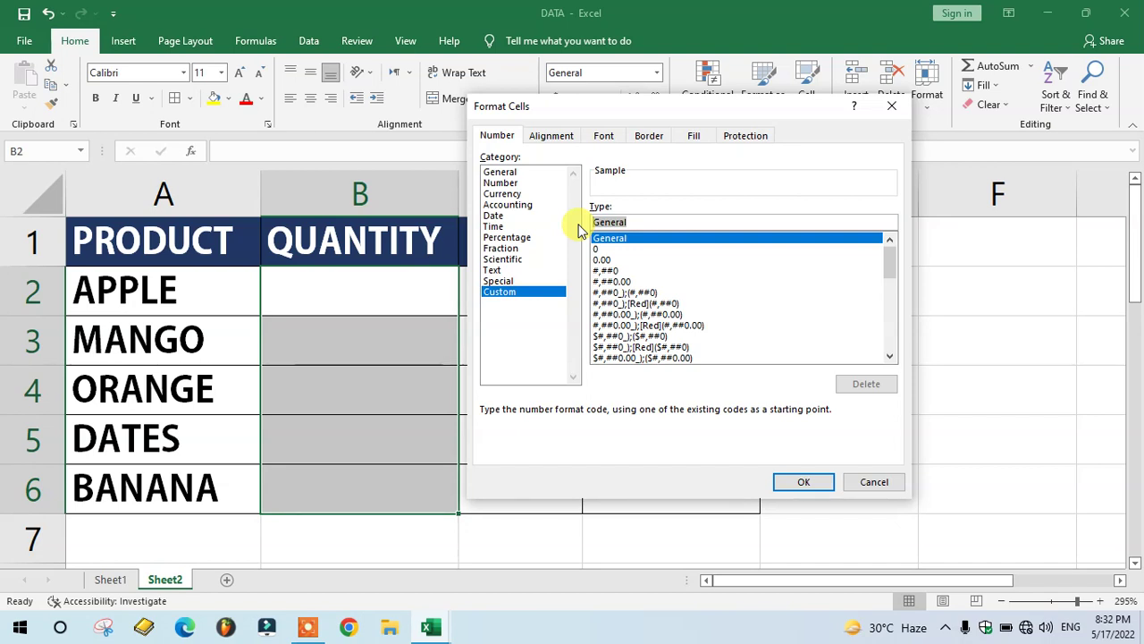
key(ctrl+v)
text(0)
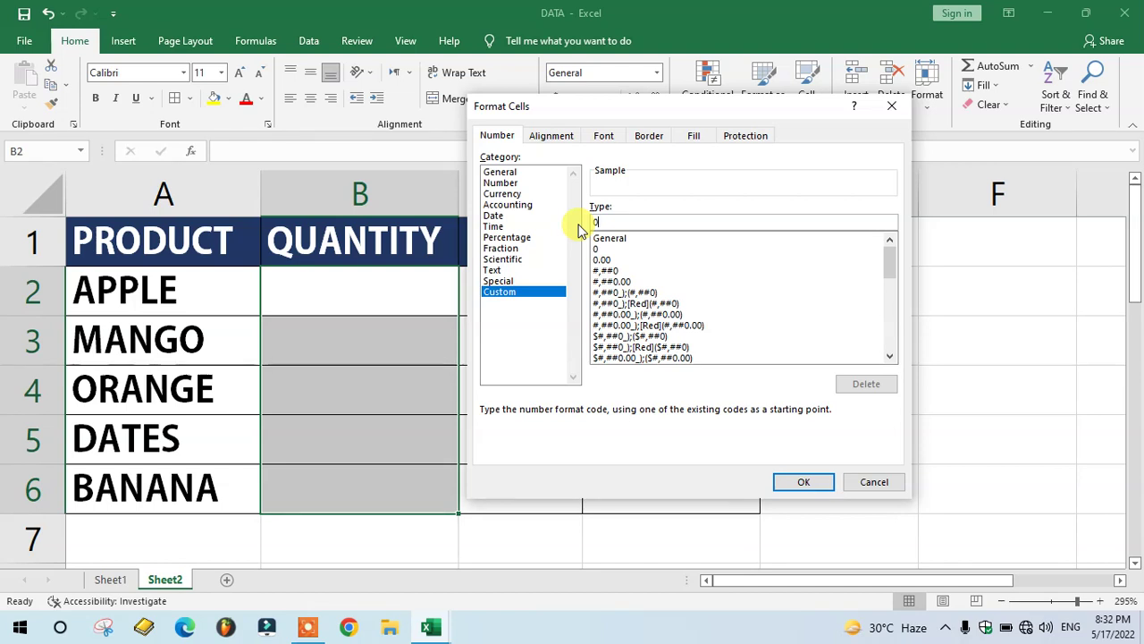
text( "kg)
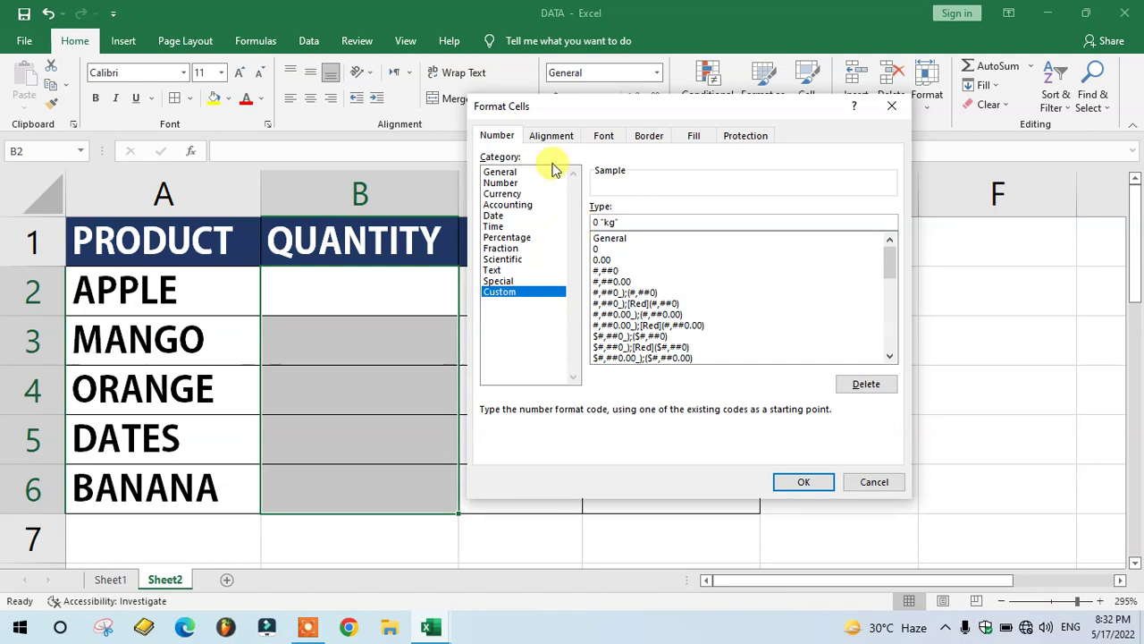
click(803, 485)
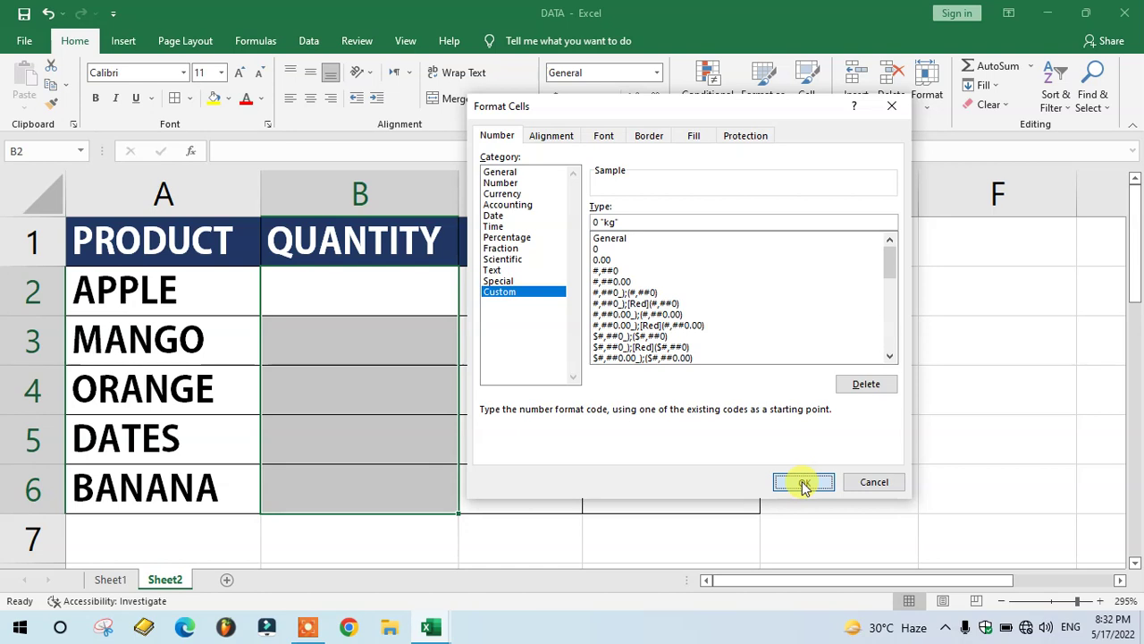
click(377, 293)
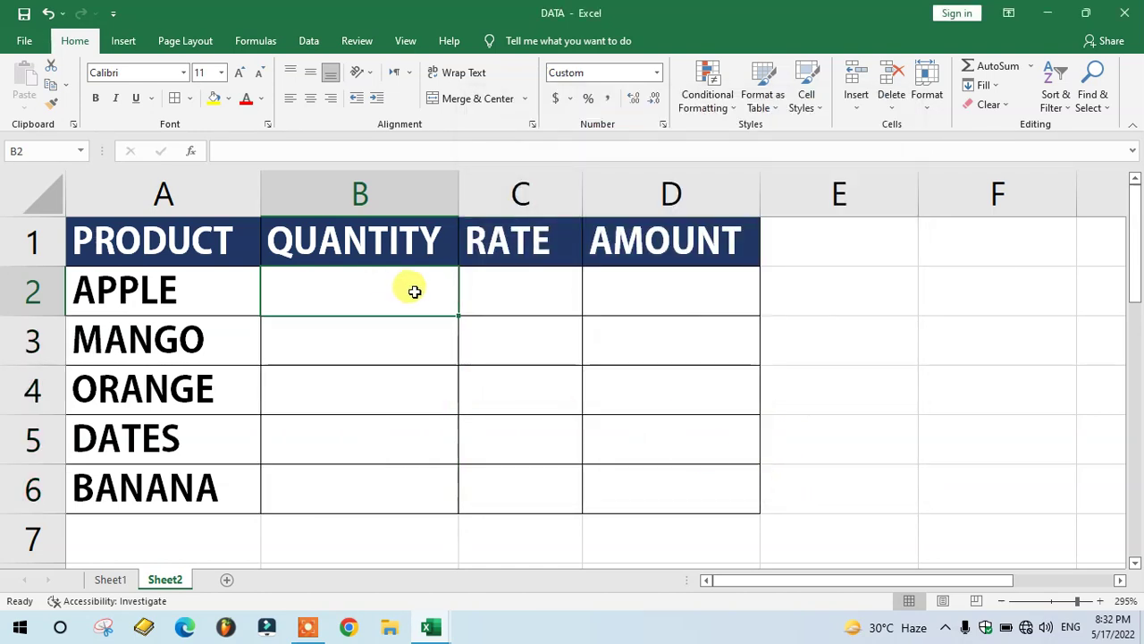
Enter quantities 5, 10, 5, 7 and 6 down B2:B6.
text(5)
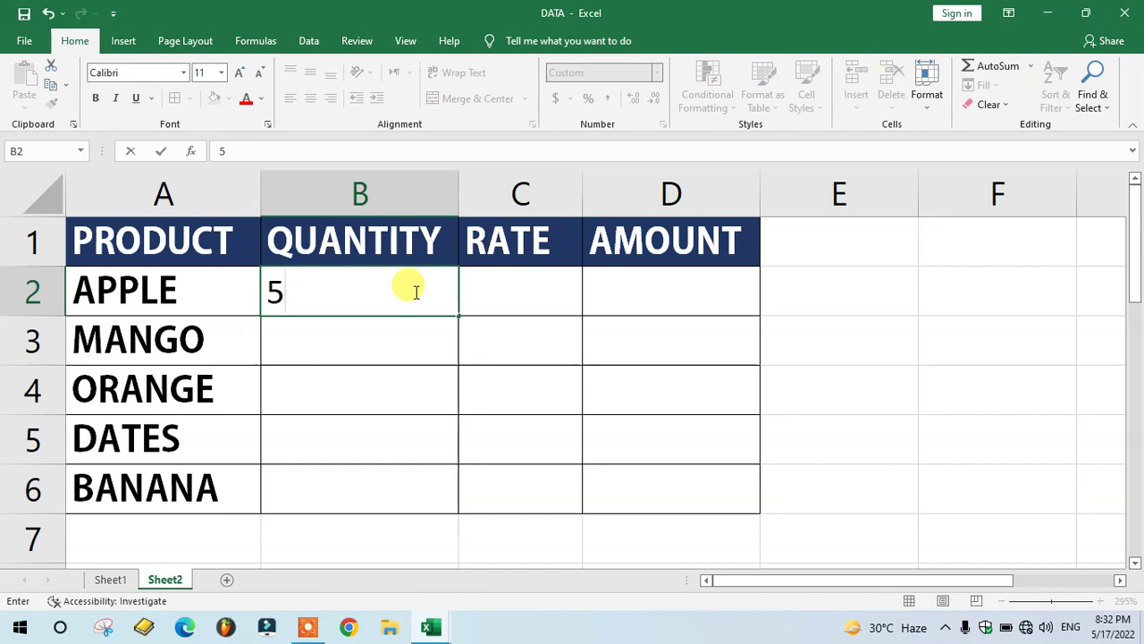
key(Return)
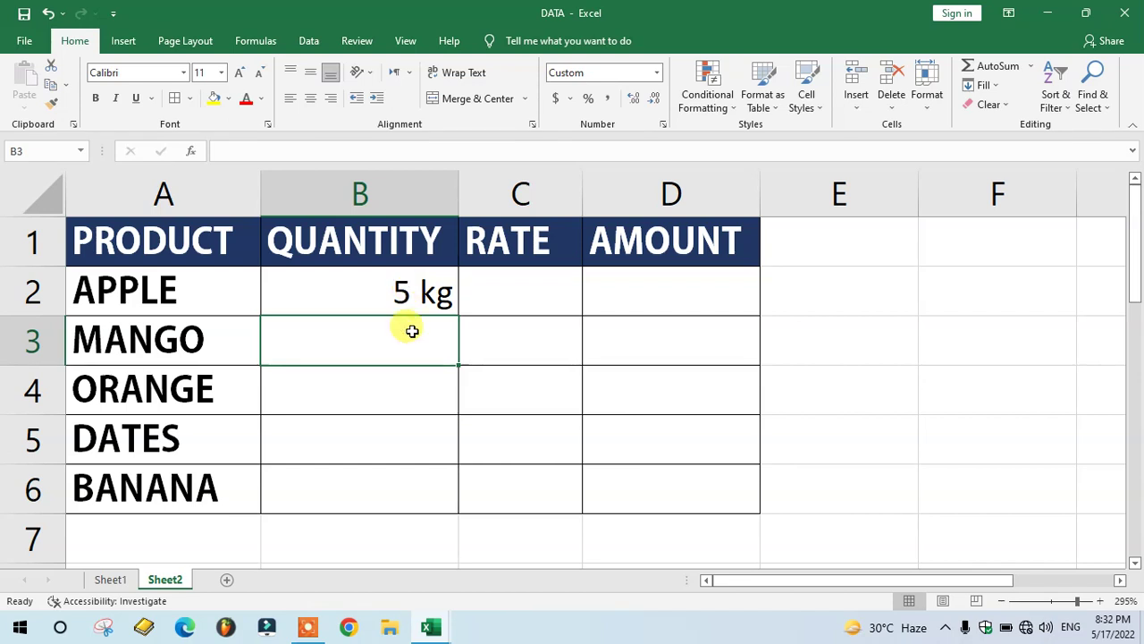
text(10)
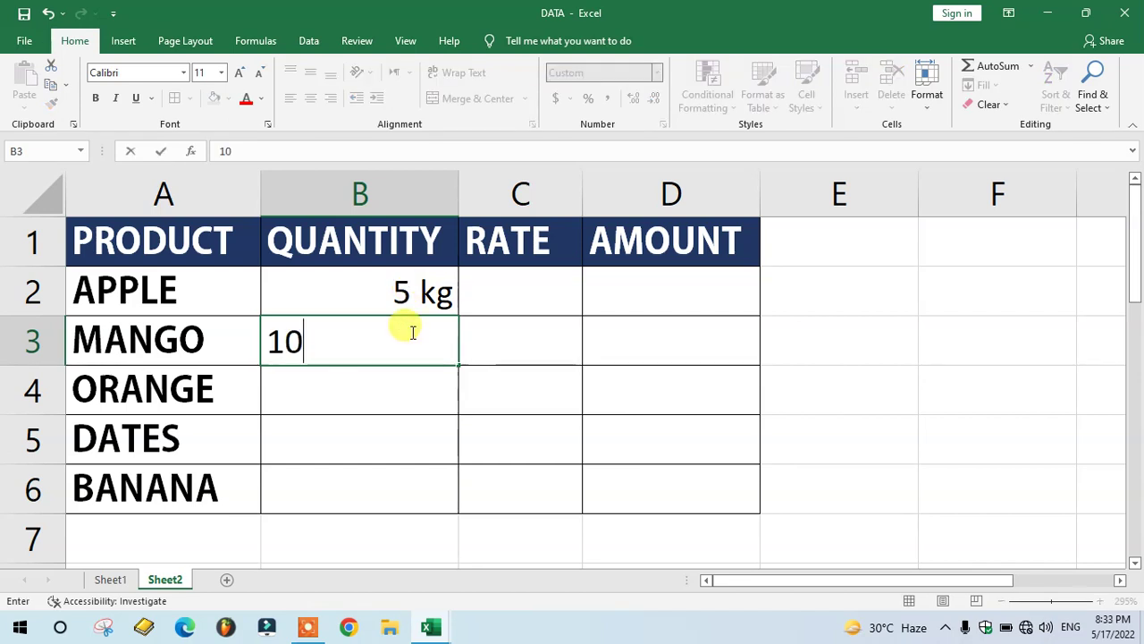
key(Return)
text(5)
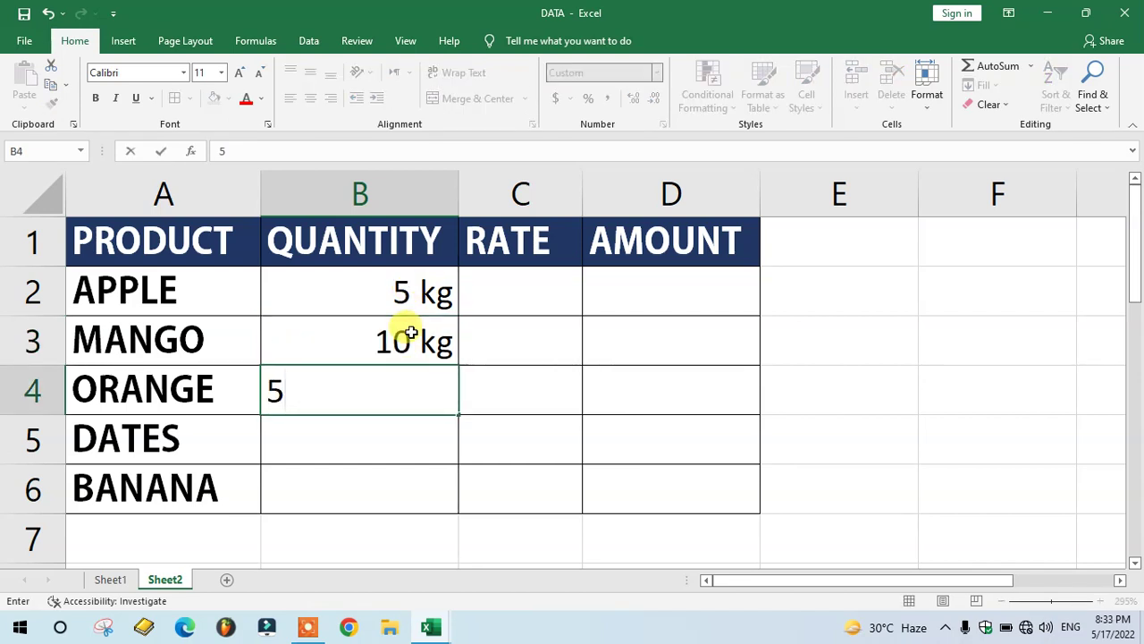
key(Return)
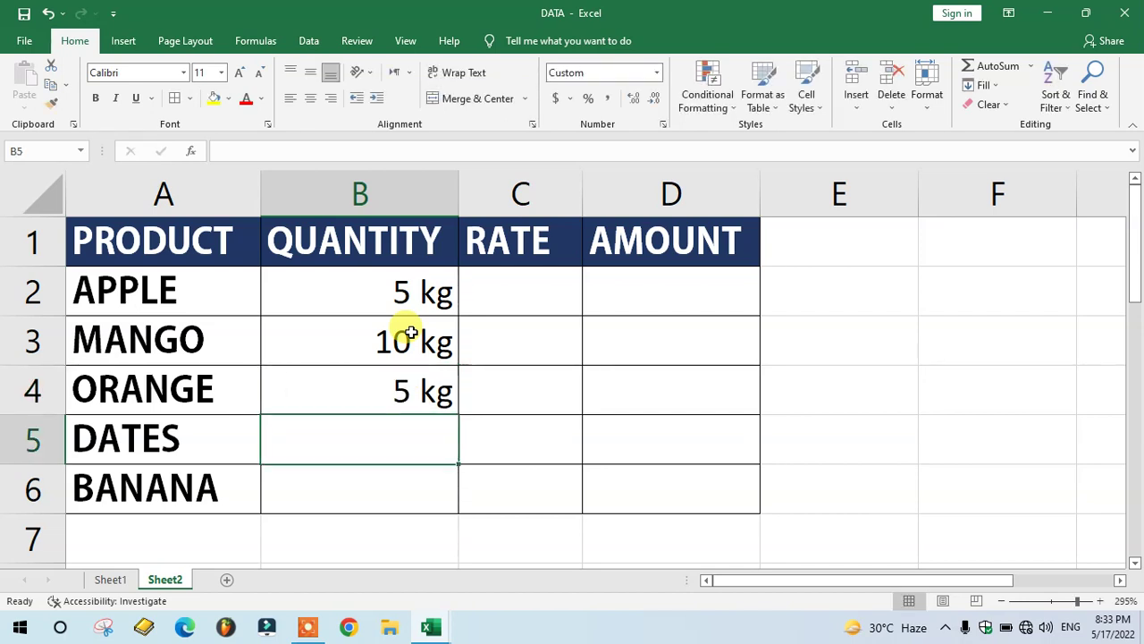
text(7)
key(Return)
text(6)
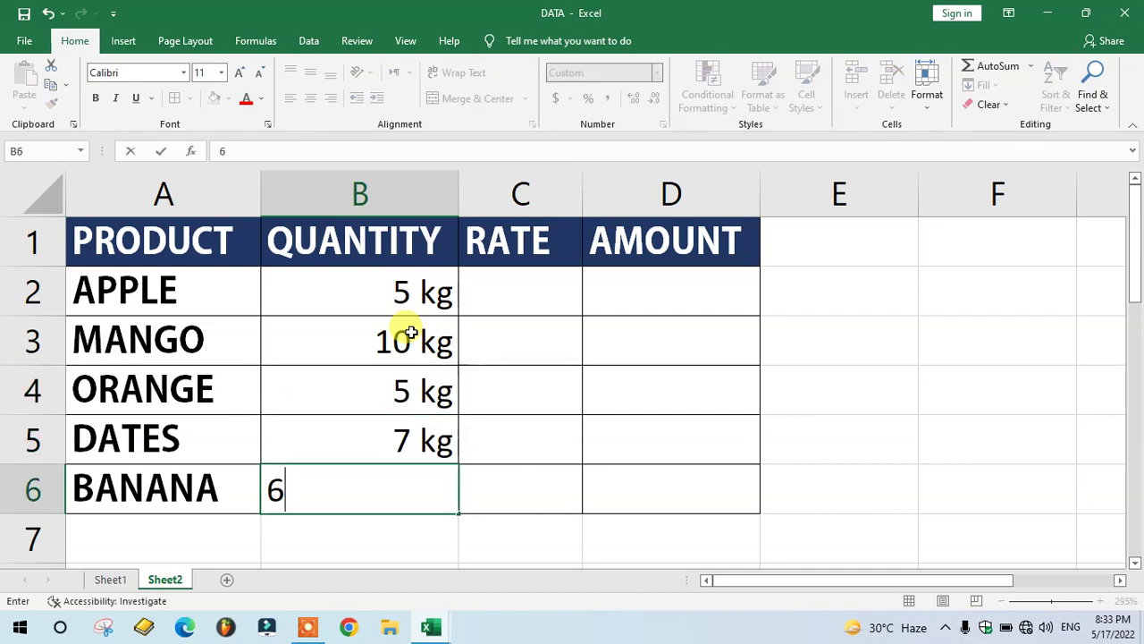
key(Return)
mouse_move(402, 292)
mouse_down()
mouse_move(417, 455)
mouse_move(433, 491)
mouse_up()
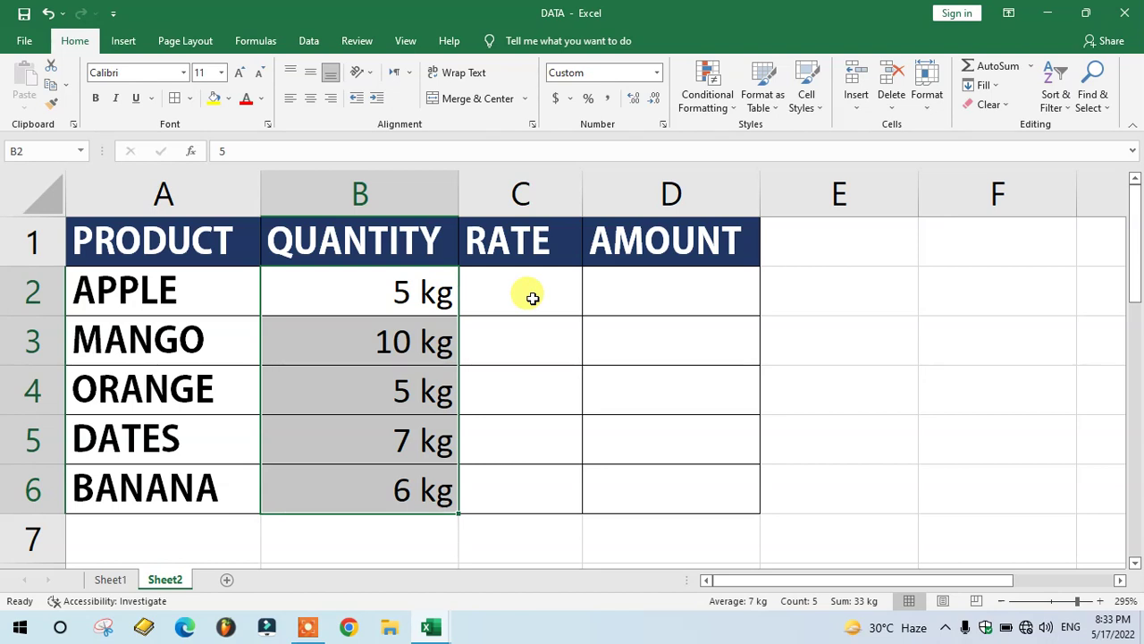
Replace General with the custom format "Rs." 0 for rate cells C2:C6.
drag(532, 297, 539, 498)
key(ctrl+1)
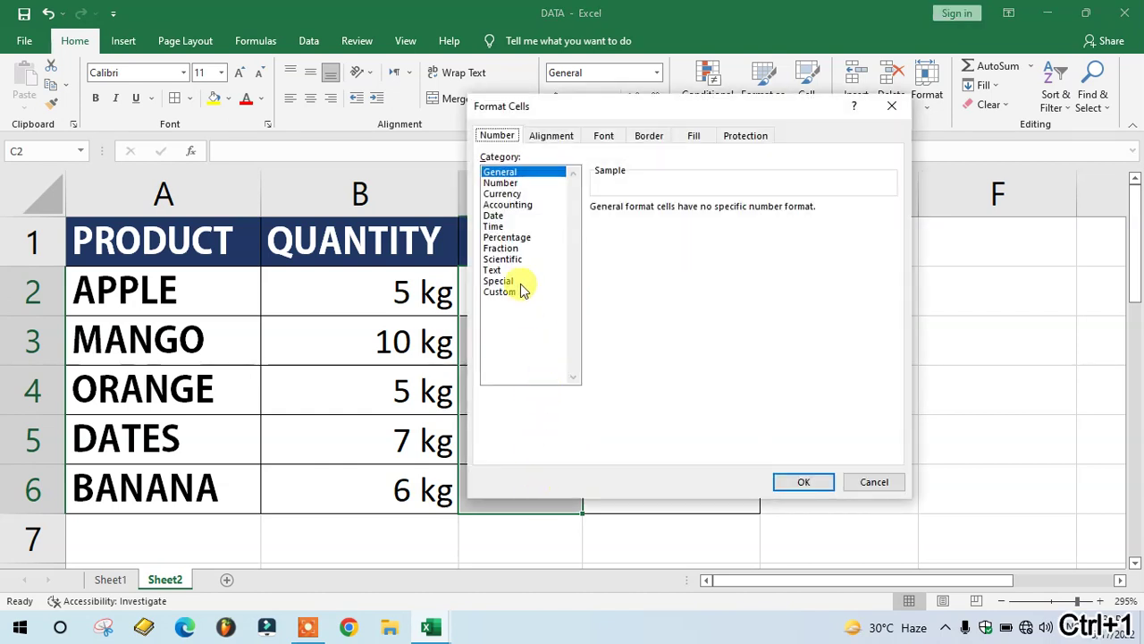
click(511, 293)
click(630, 222)
key(BackSpace)
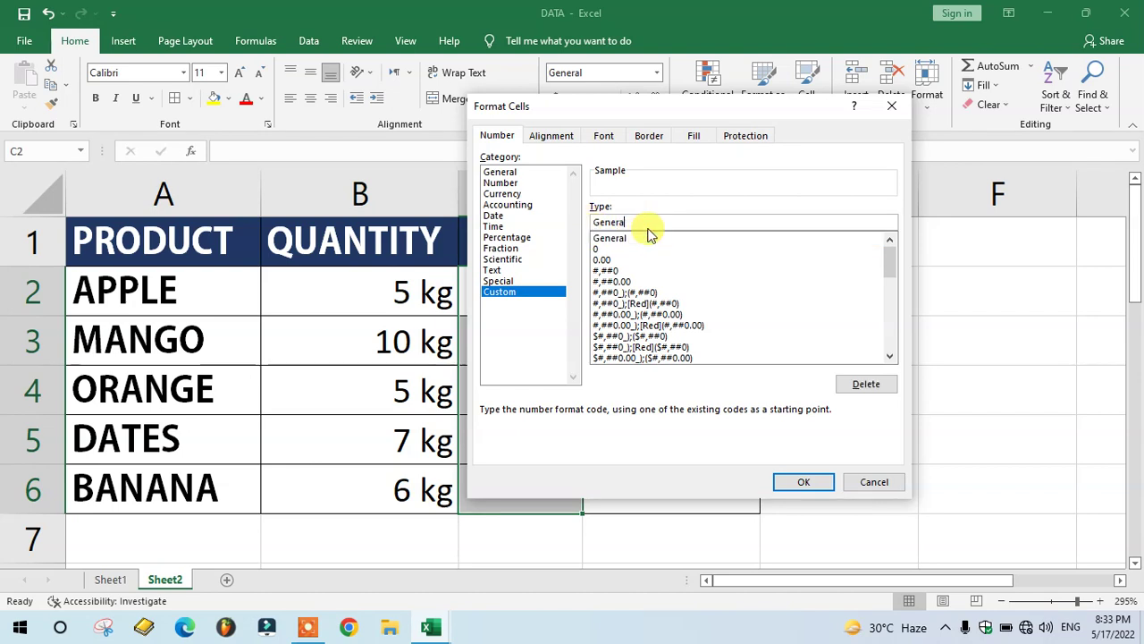
key(BackSpace)
key(BackSpace)
text(")
key(BackSpace)
key(BackSpace)
text(Rs)
text(.)
click(801, 480)
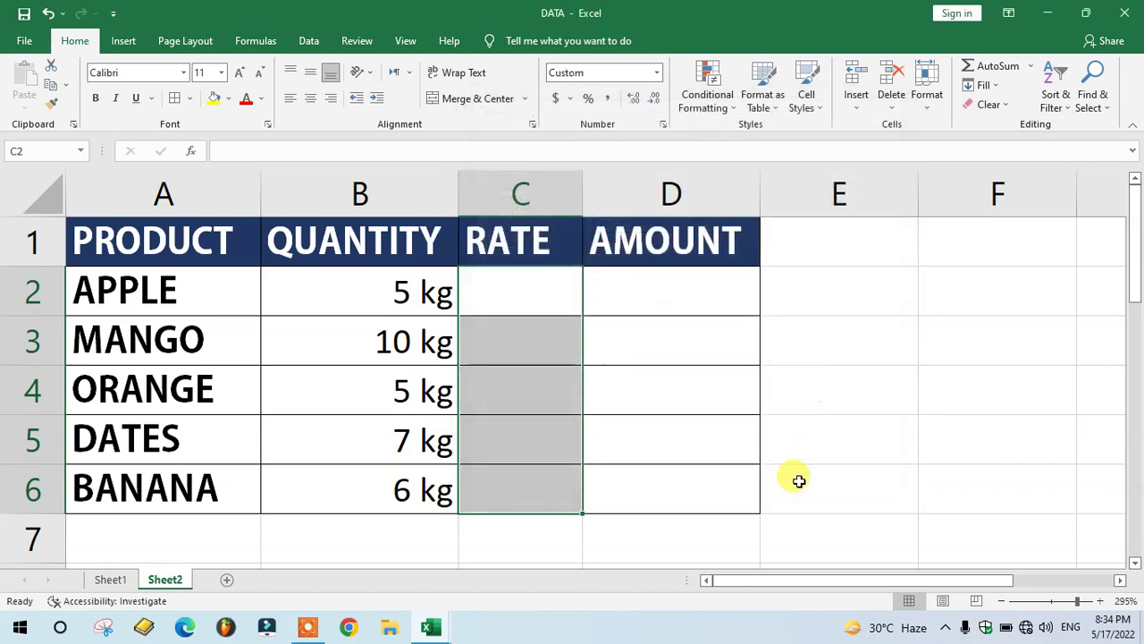
Enter rates 80, 70, 90 and 140 in C2:C5.
click(534, 302)
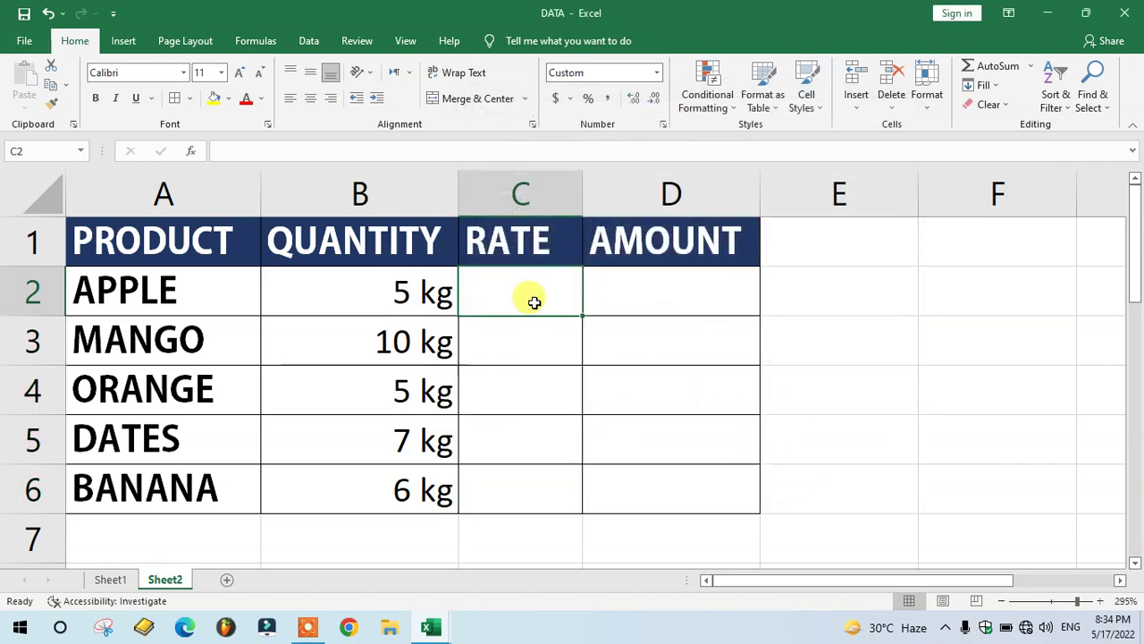
text(80)
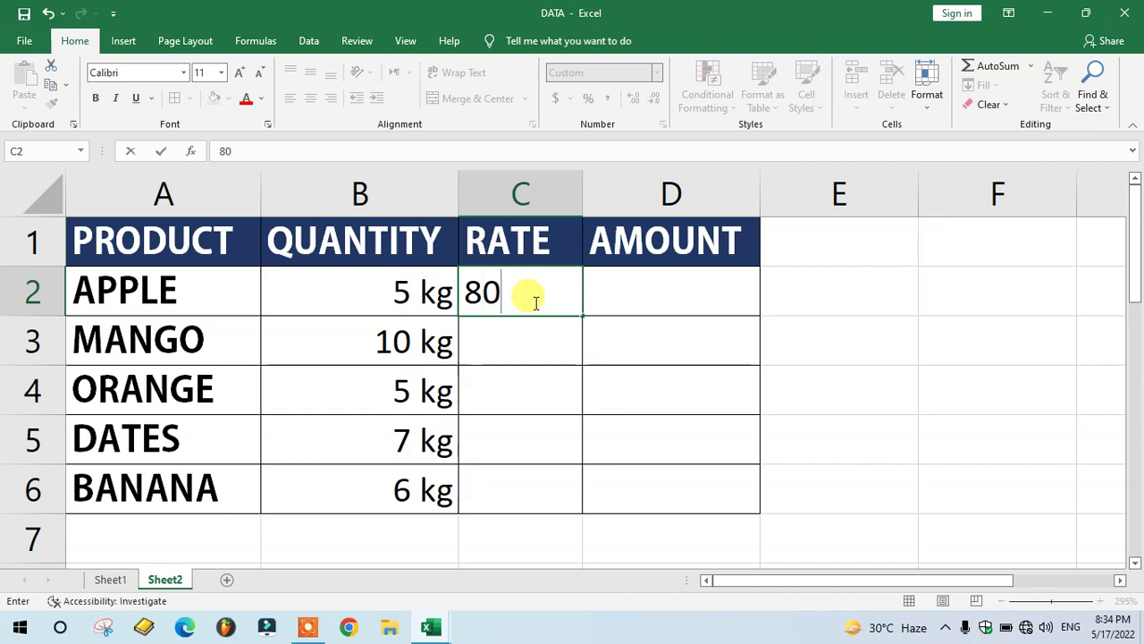
key(Return)
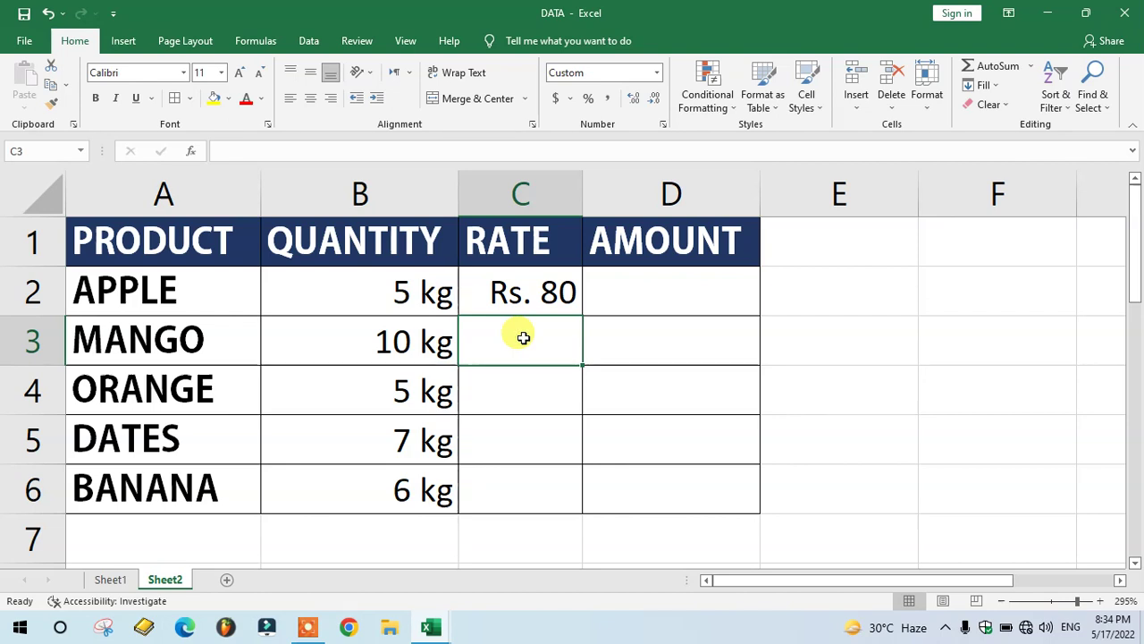
text(70)
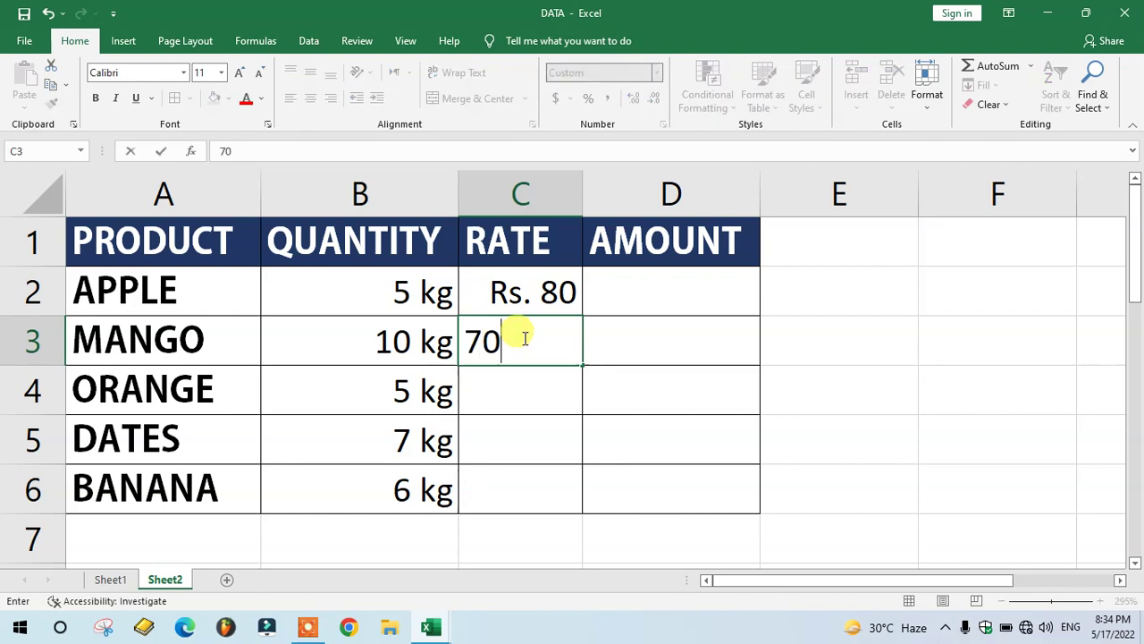
key(Return)
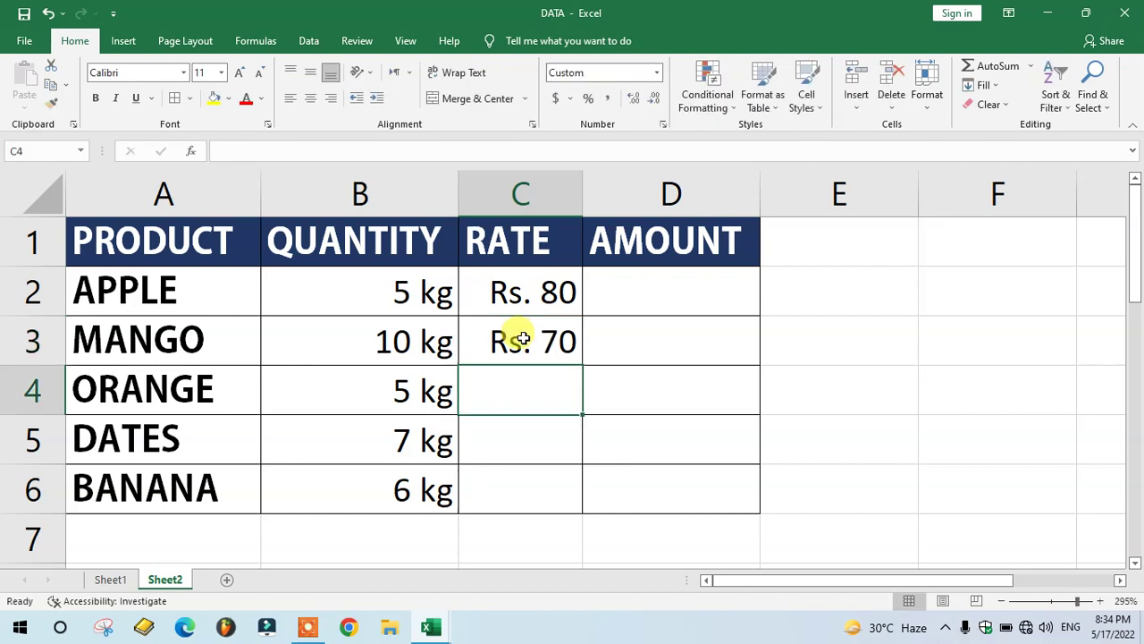
text(90)
key(Return)
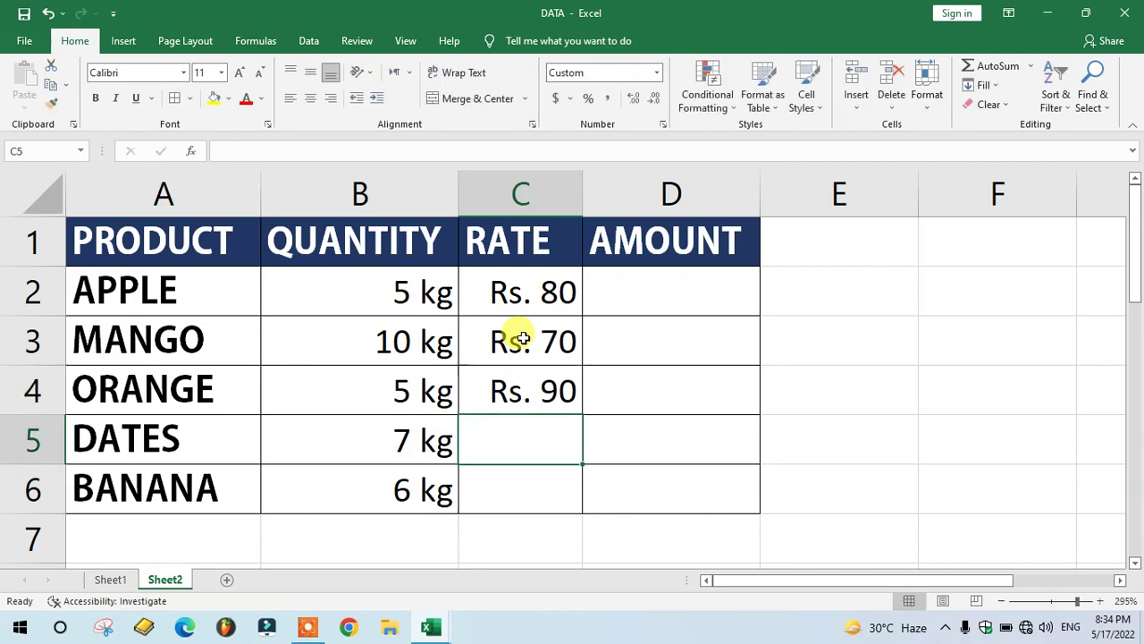
text(140)
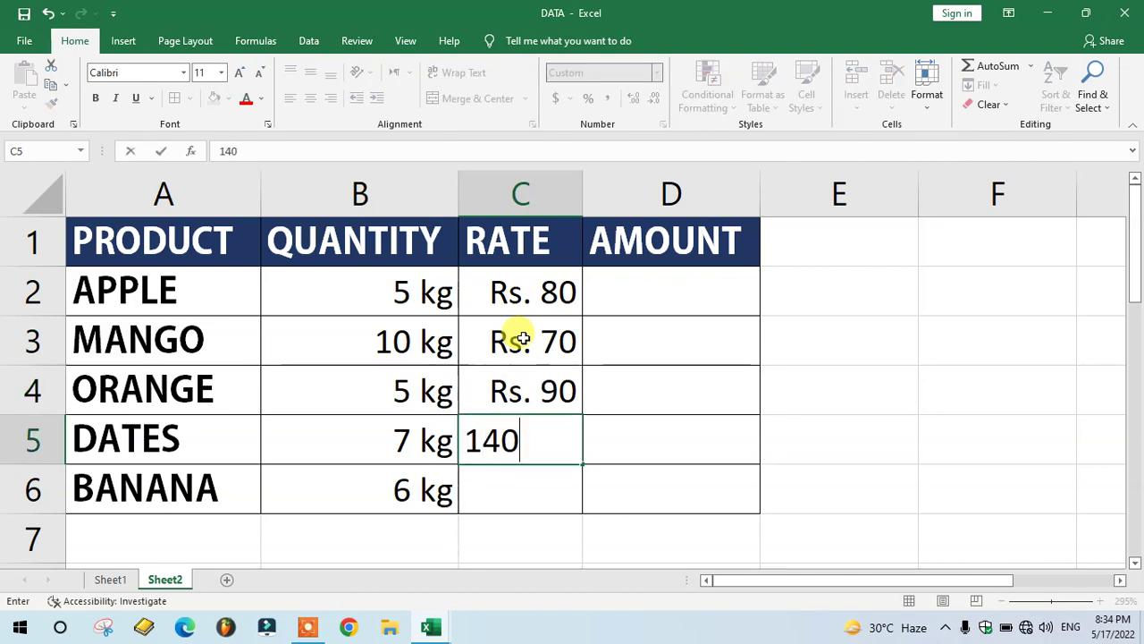
key(Return)
Set banana's rate in C6 to 50, correcting the mistyped 5.
text(5)
key(Return)
key(Up)
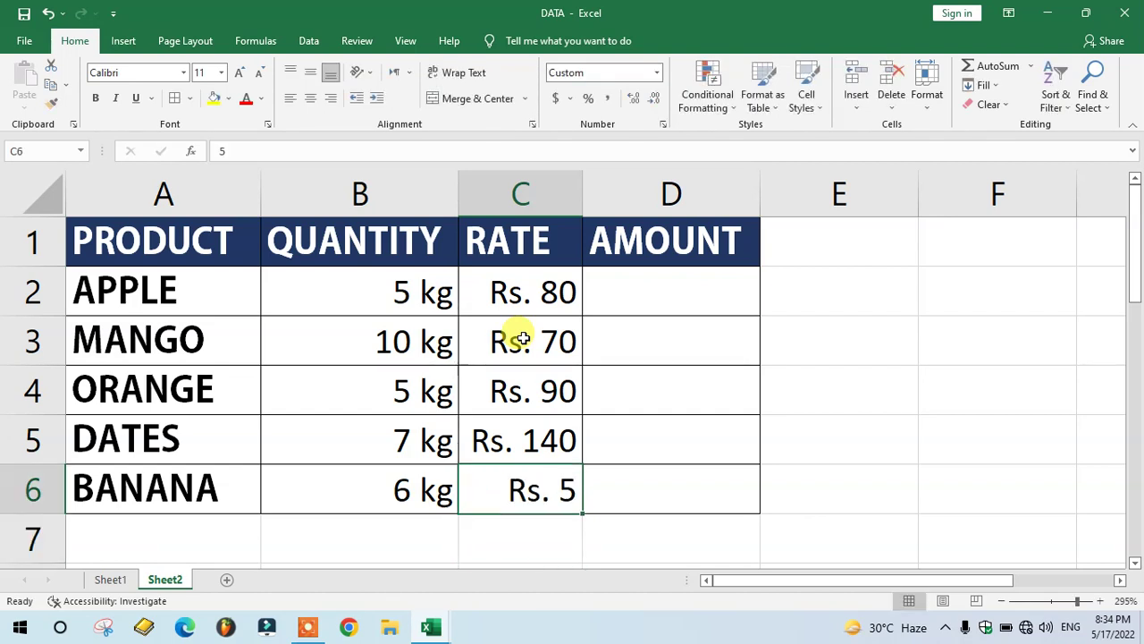
key(F2)
text(0)
key(Return)
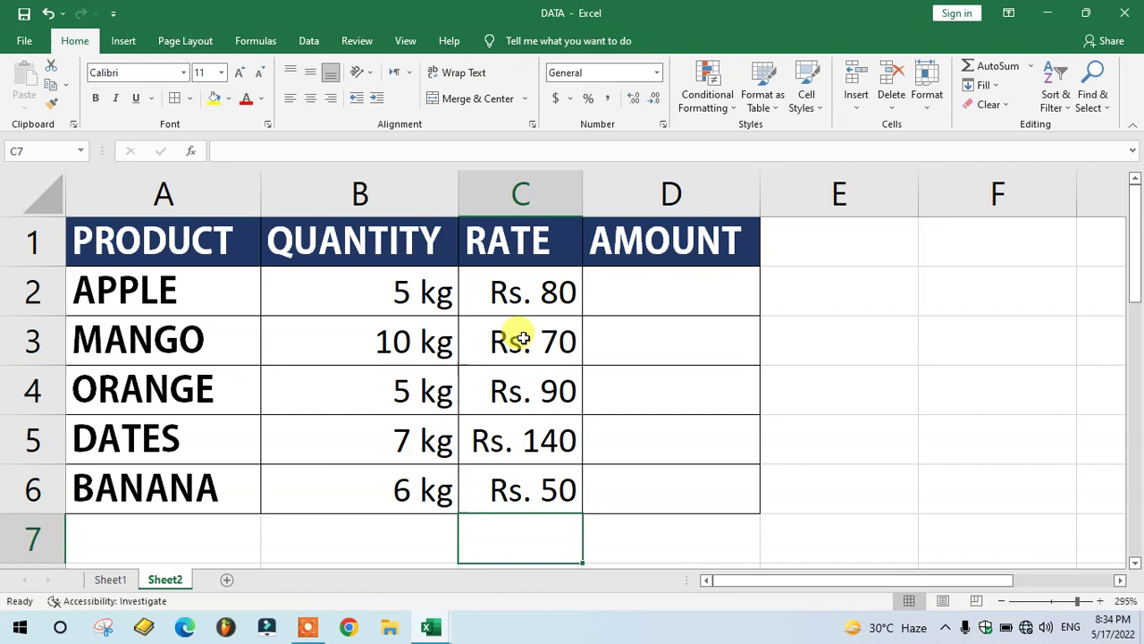
click(657, 284)
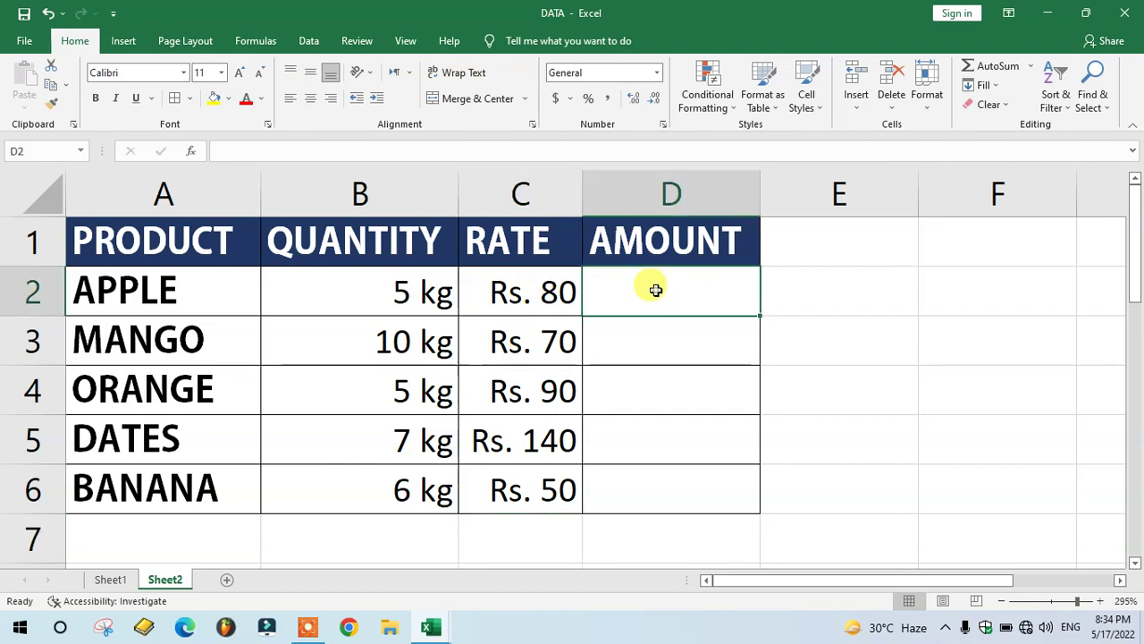
Enter the formula =B2*C2 in D2 for apple's amount.
drag(396, 289, 500, 295)
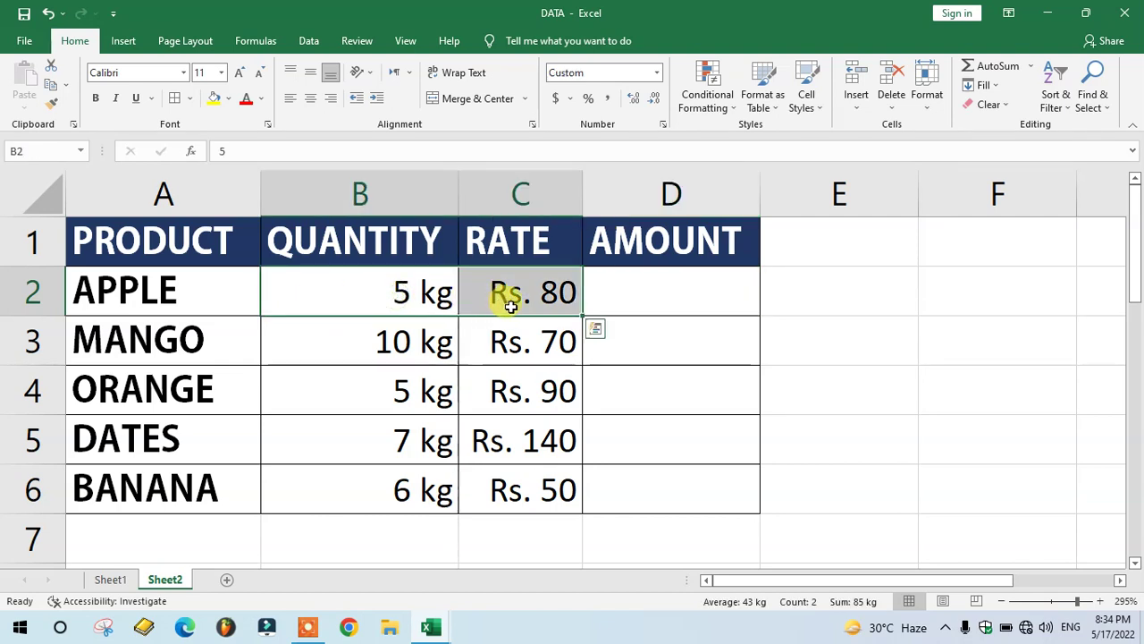
click(669, 291)
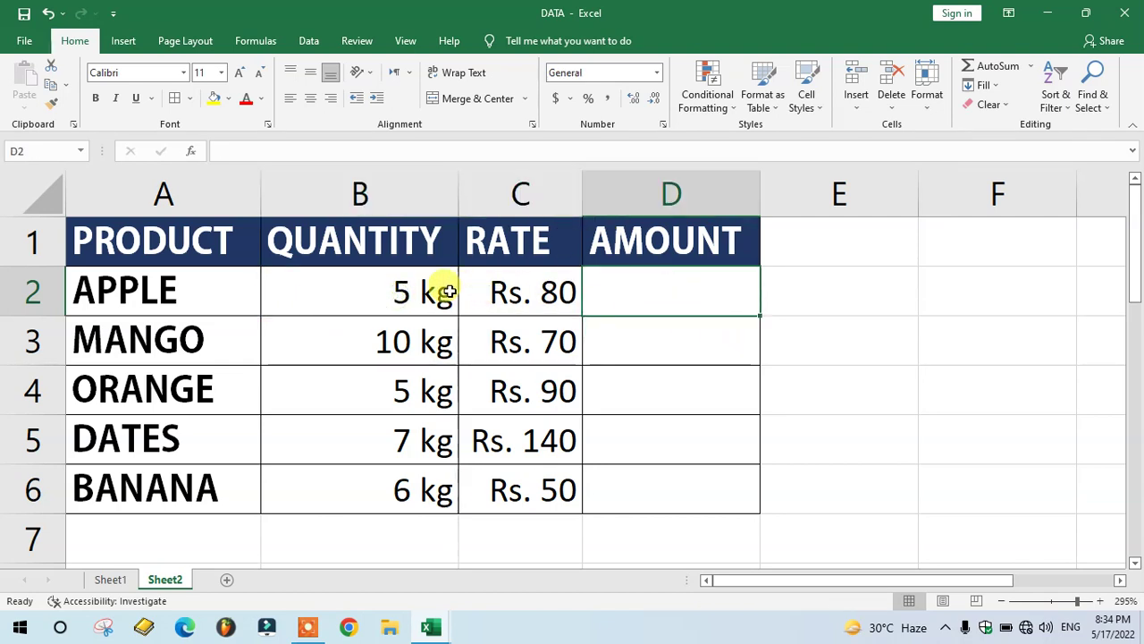
click(421, 293)
drag(420, 293, 616, 289)
click(700, 306)
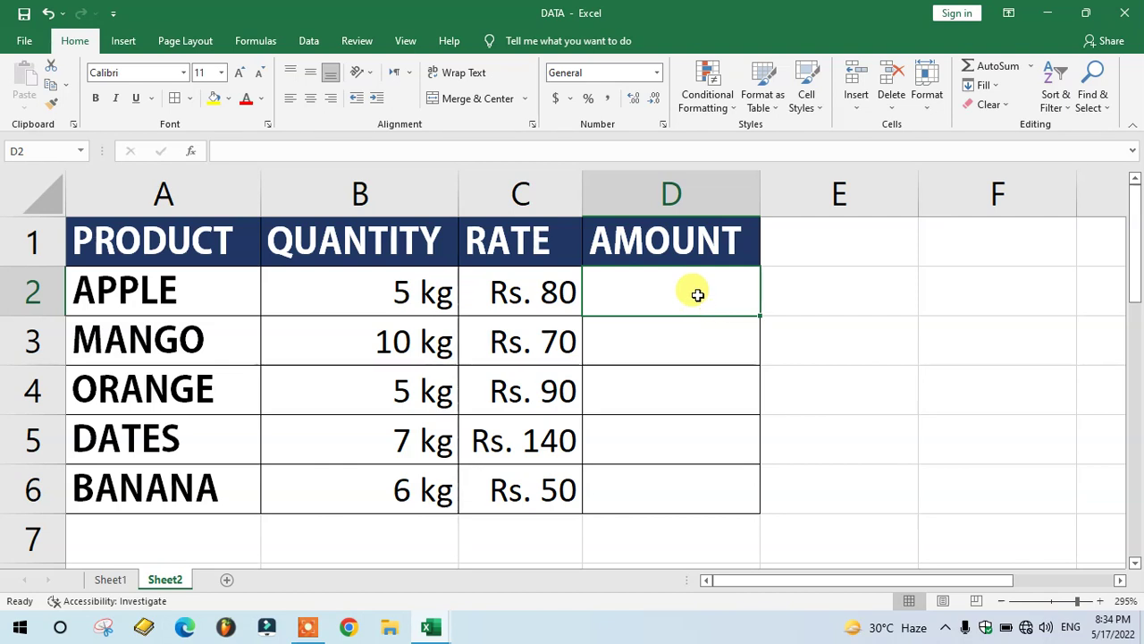
text(=)
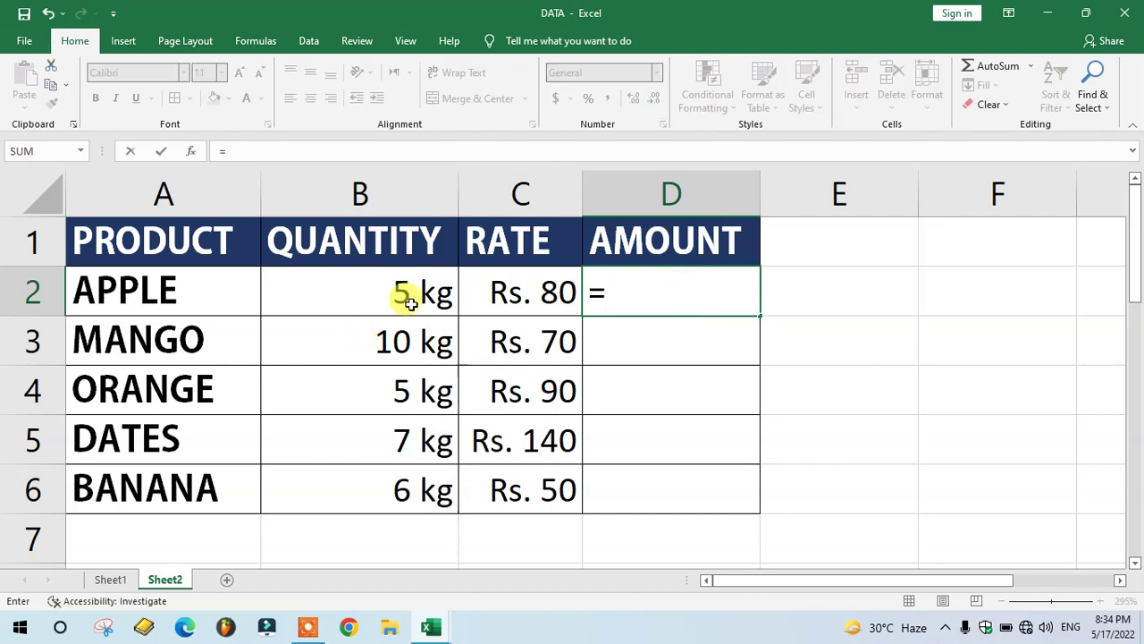
click(406, 299)
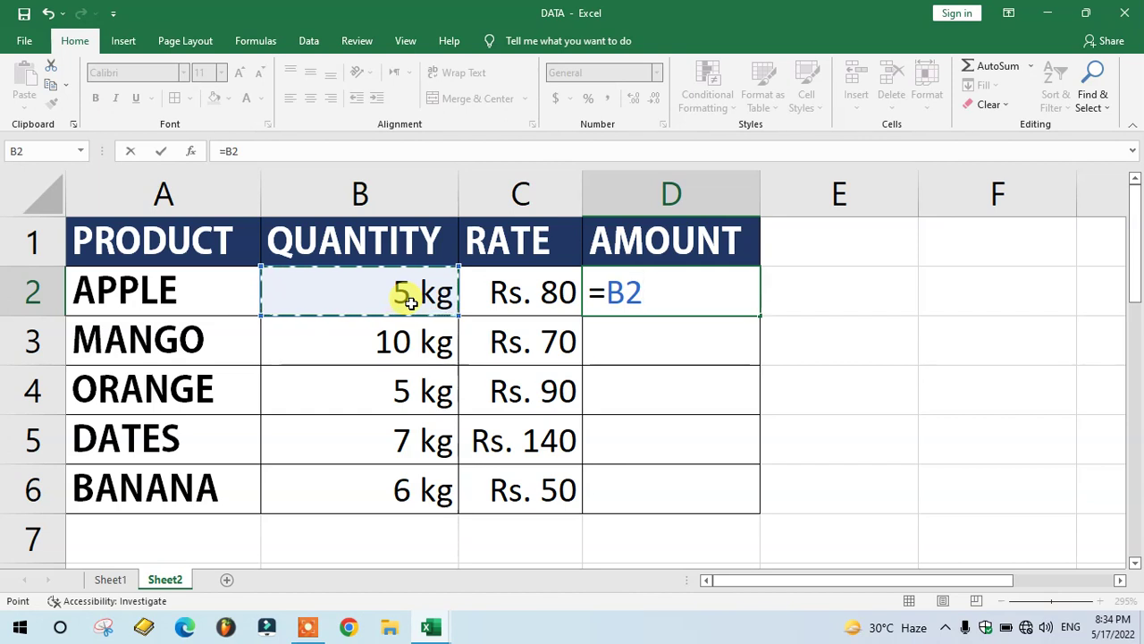
text(**)
key(BackSpace)
click(528, 296)
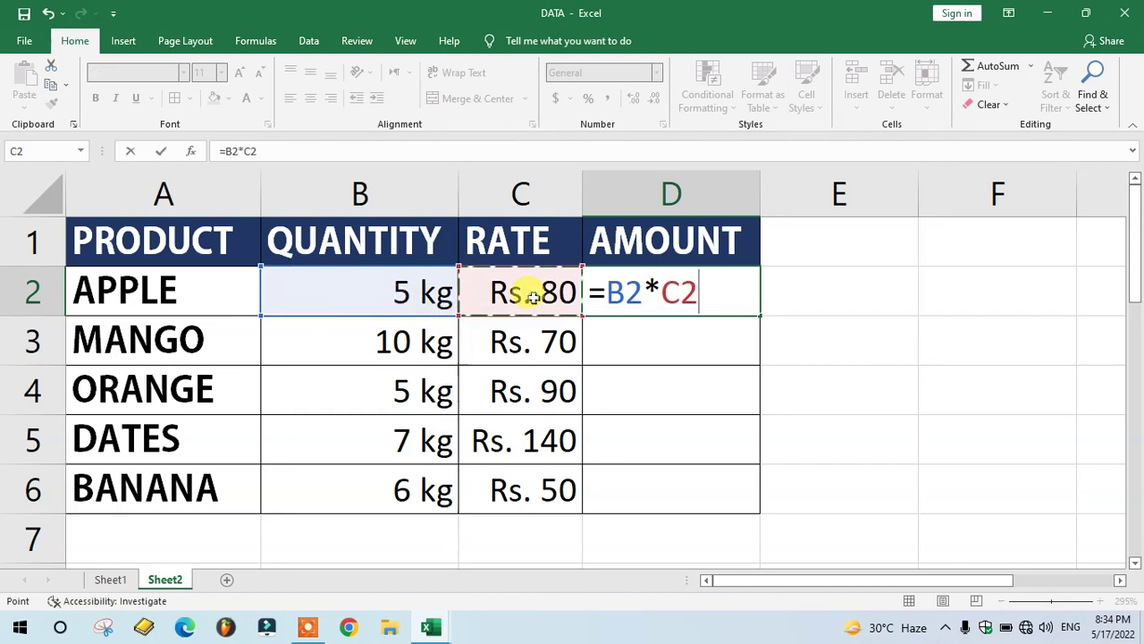
key(Return)
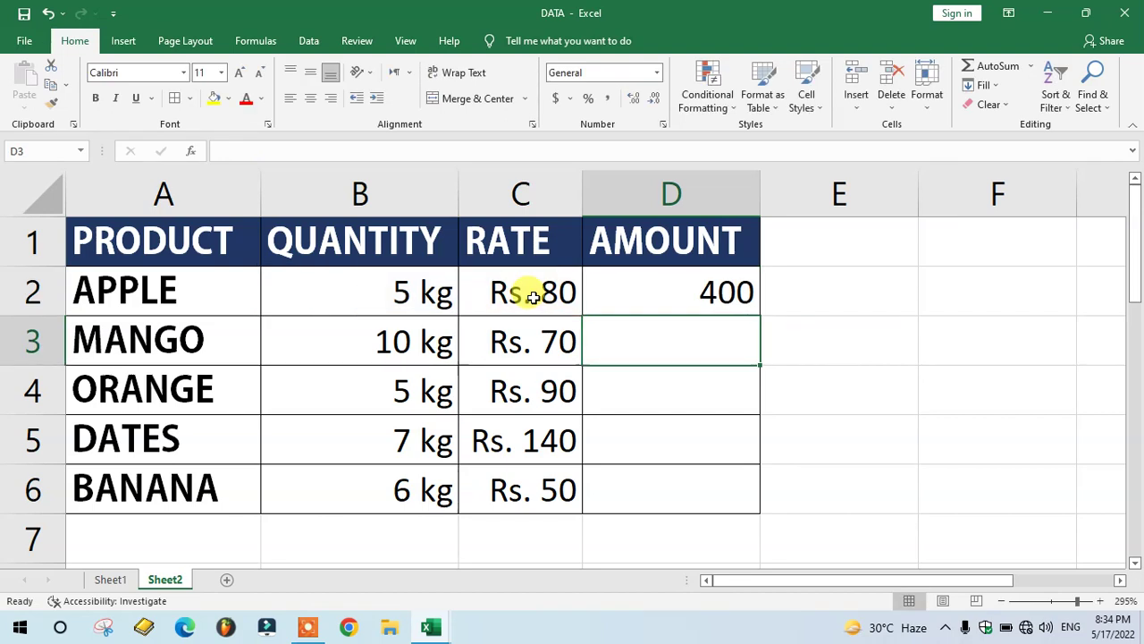
Fill the amount formula down to D6, giving 400, 700, 450, 980 and 300.
click(741, 294)
drag(760, 313, 748, 490)
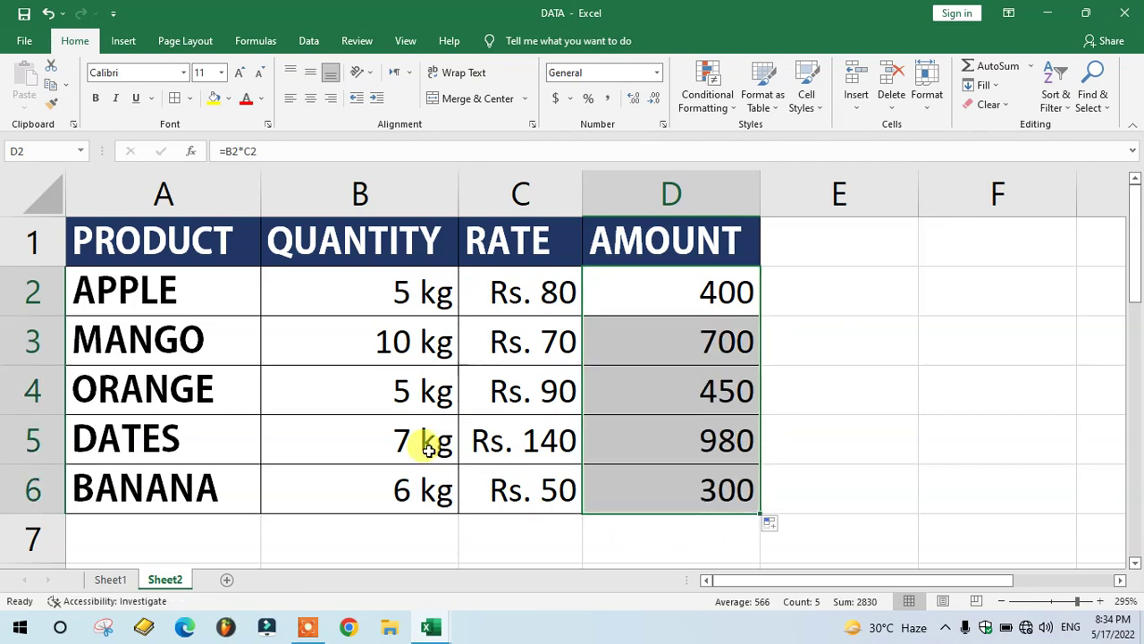
click(388, 287)
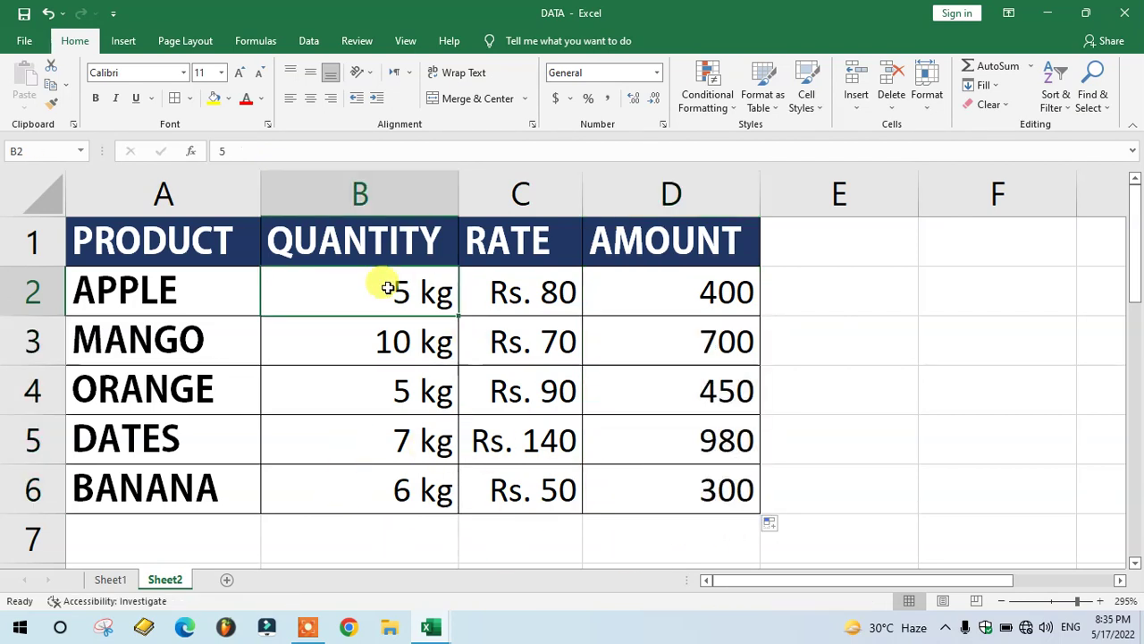
Check the mango row's values, then go to Sheet1 and select quantities B2:B6.
drag(456, 291, 657, 293)
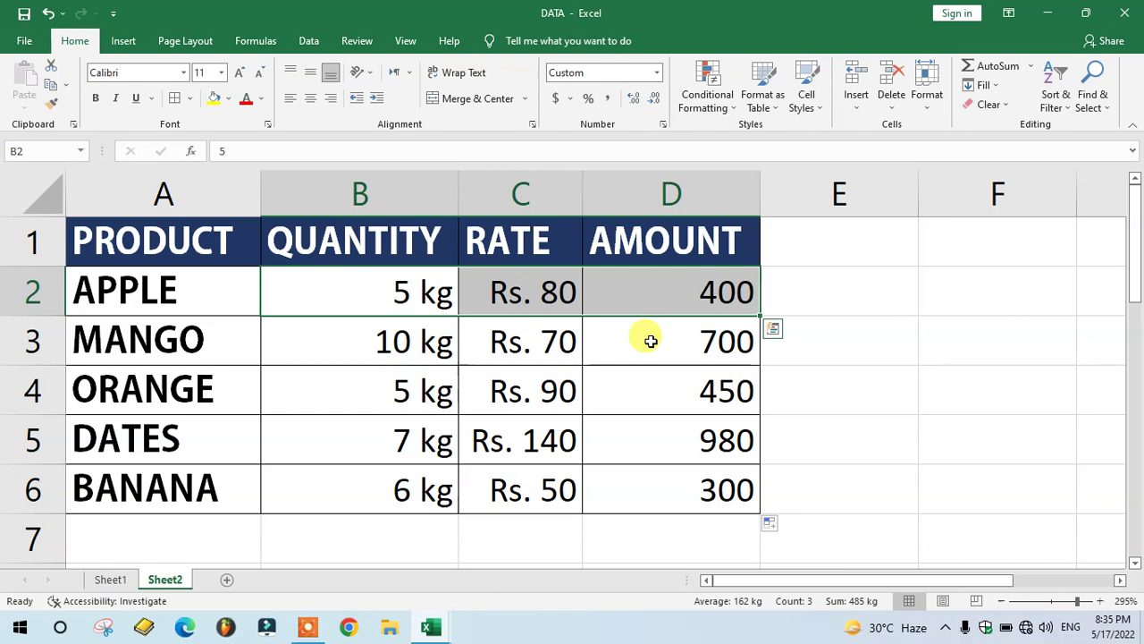
click(367, 331)
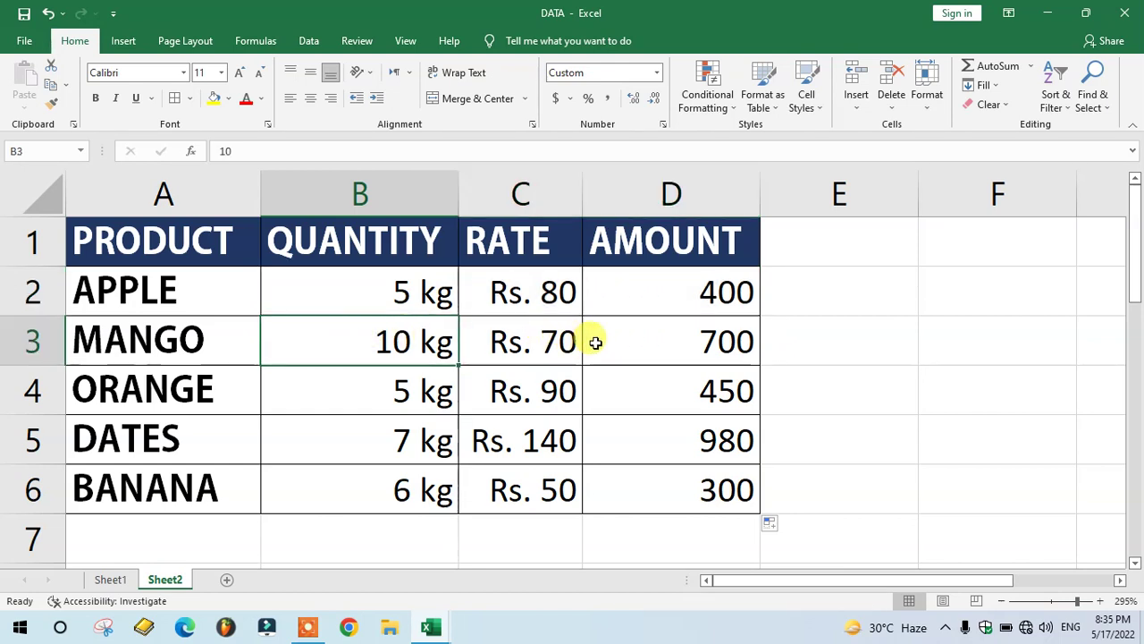
click(651, 351)
click(383, 346)
click(523, 344)
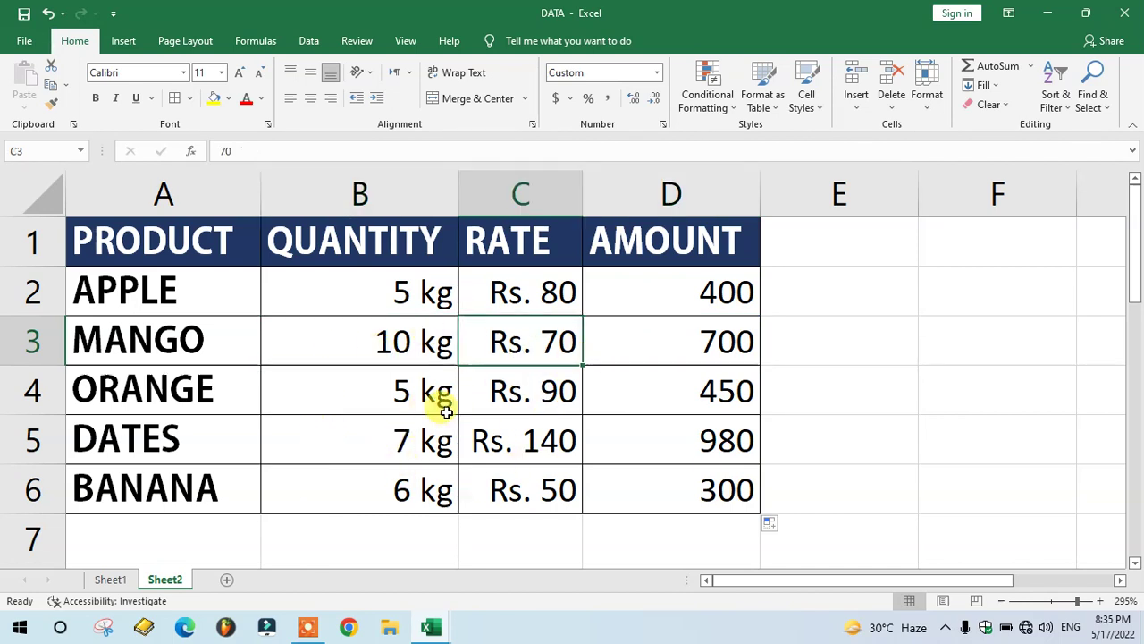
click(125, 579)
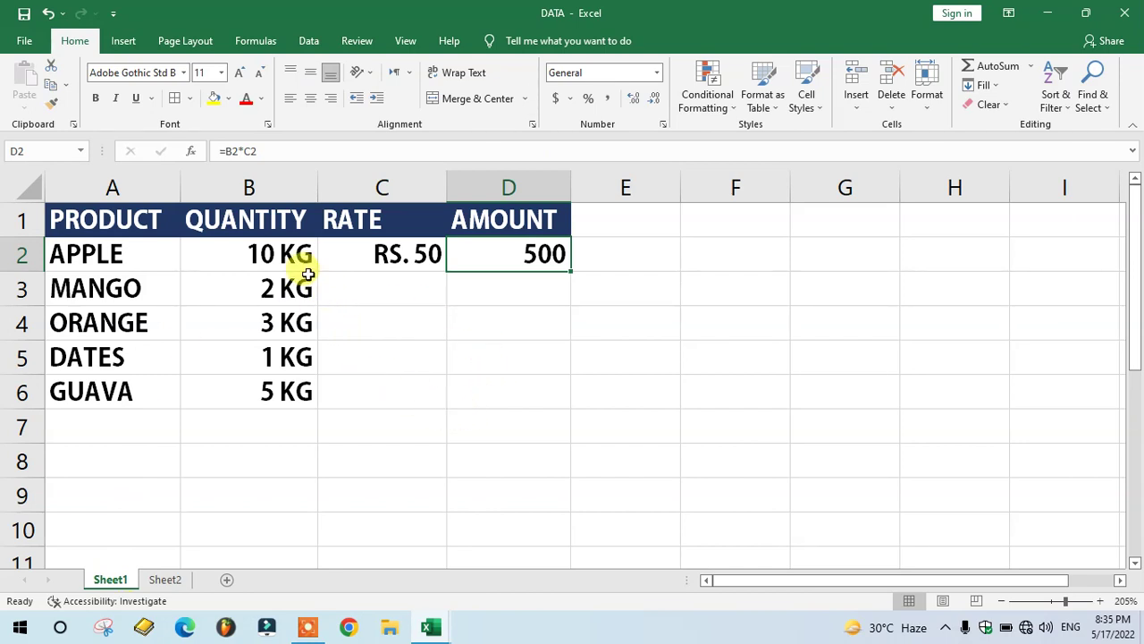
drag(268, 254, 269, 390)
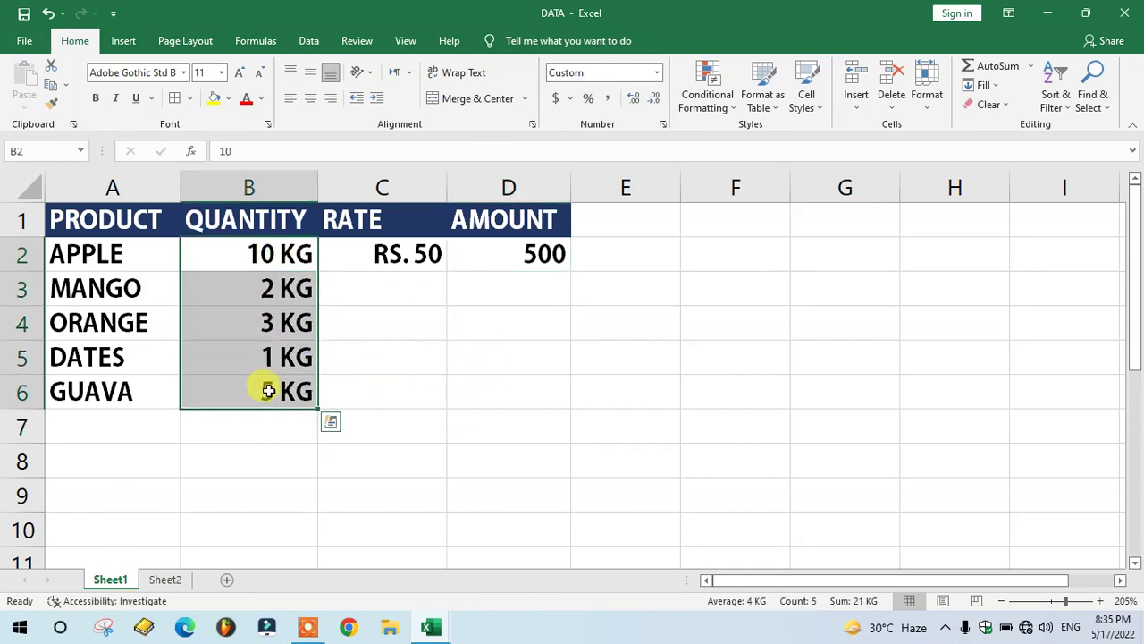
Change the B2:B6 custom format from 0 "KG" to 0 "pcs".
key(ctrl+1)
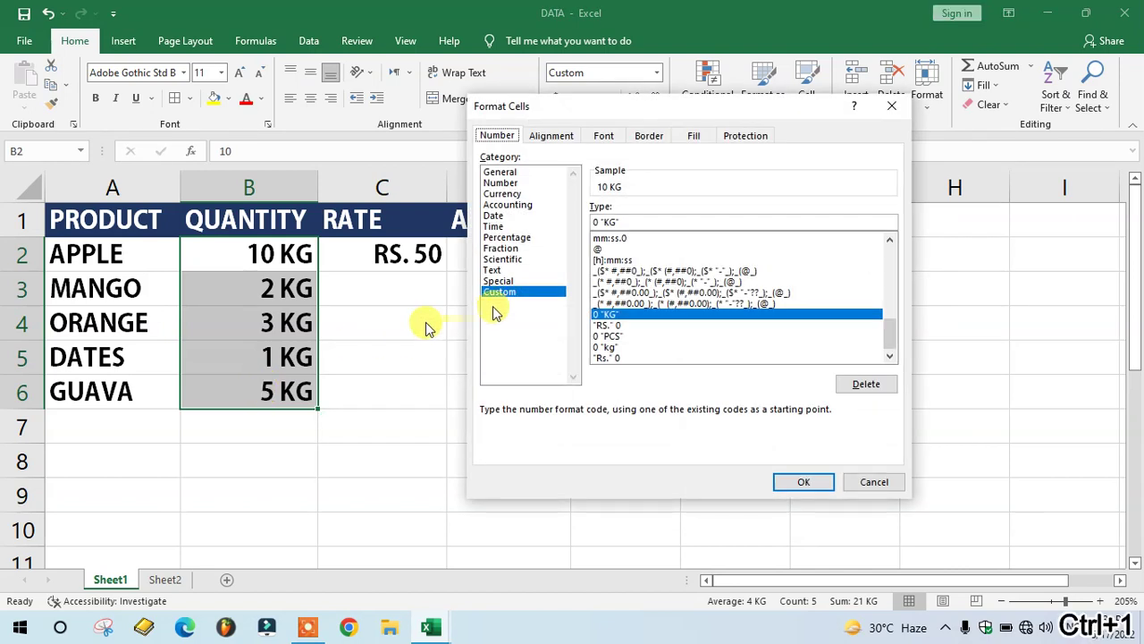
click(494, 295)
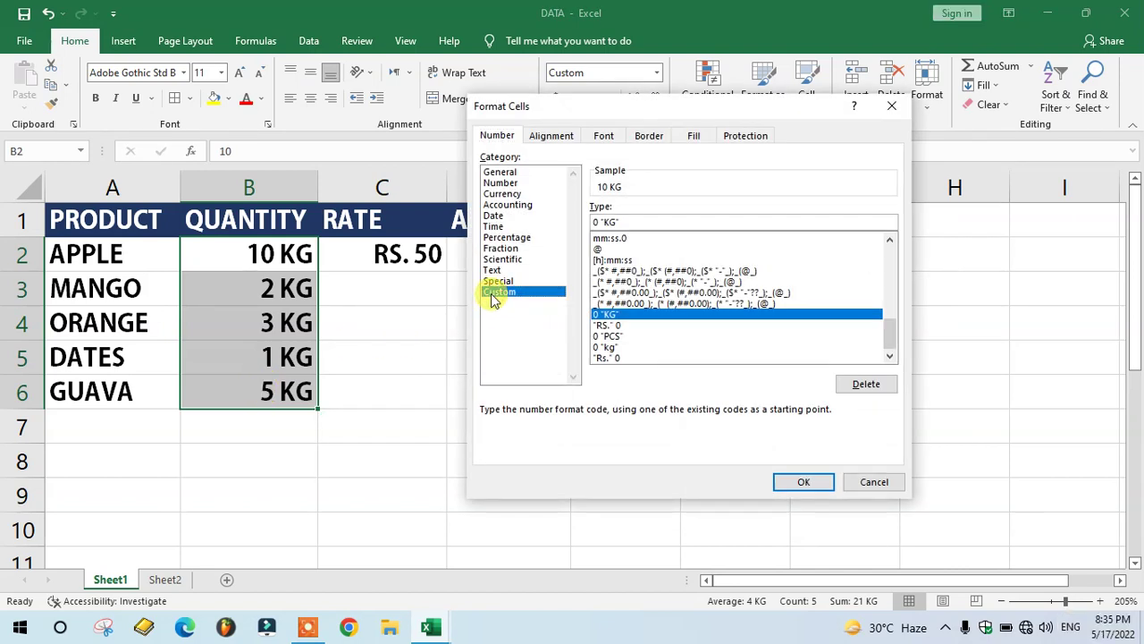
click(628, 224)
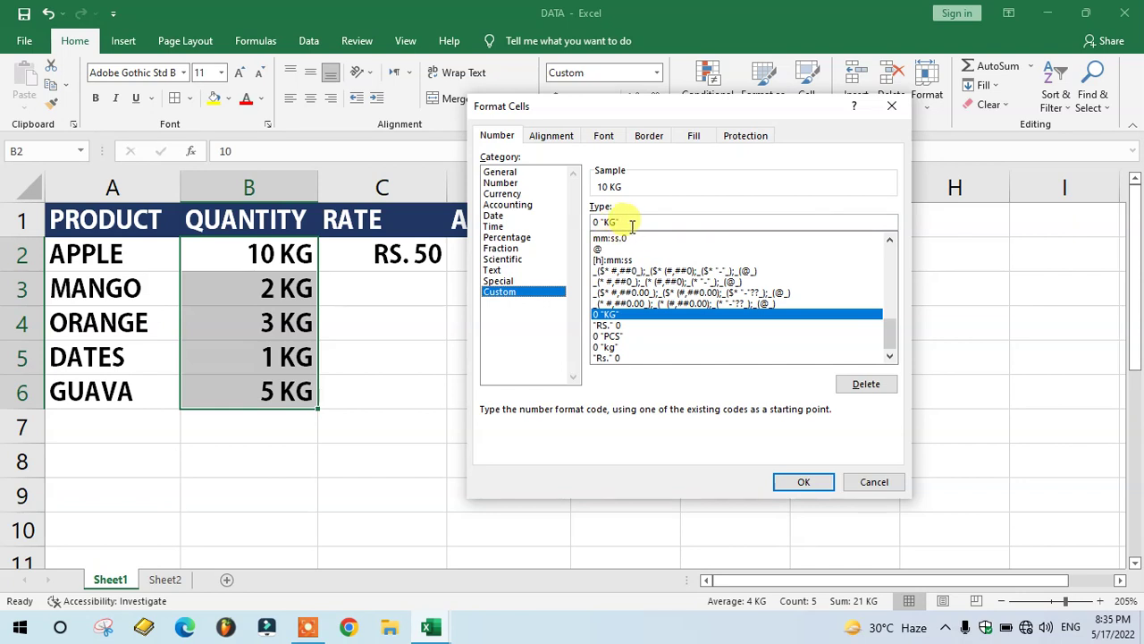
drag(630, 223, 593, 222)
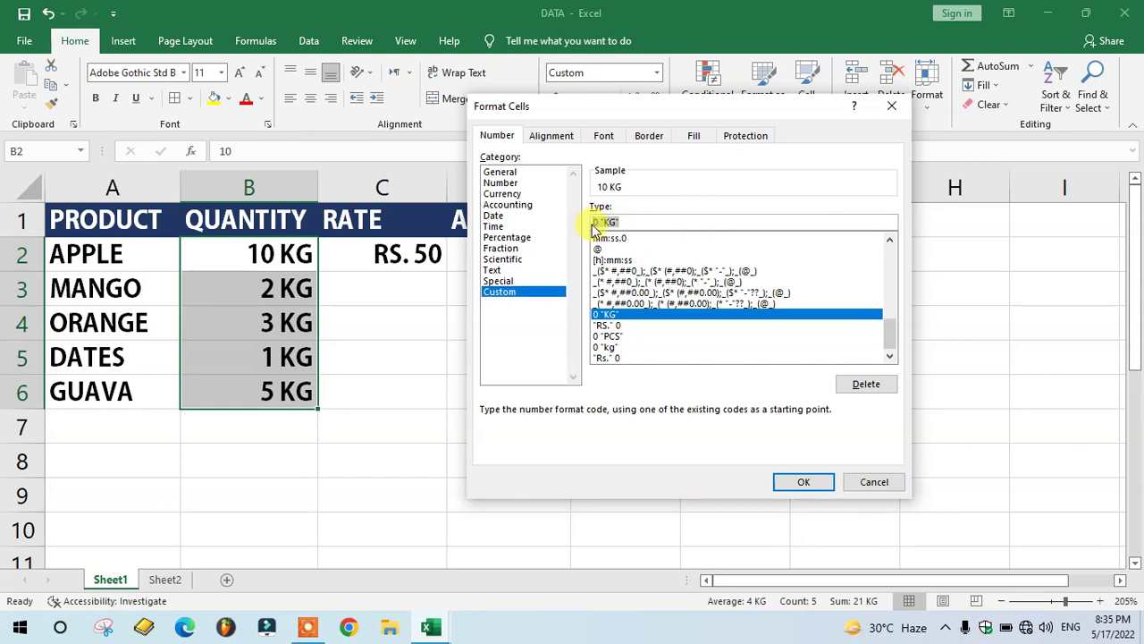
key(BackSpace)
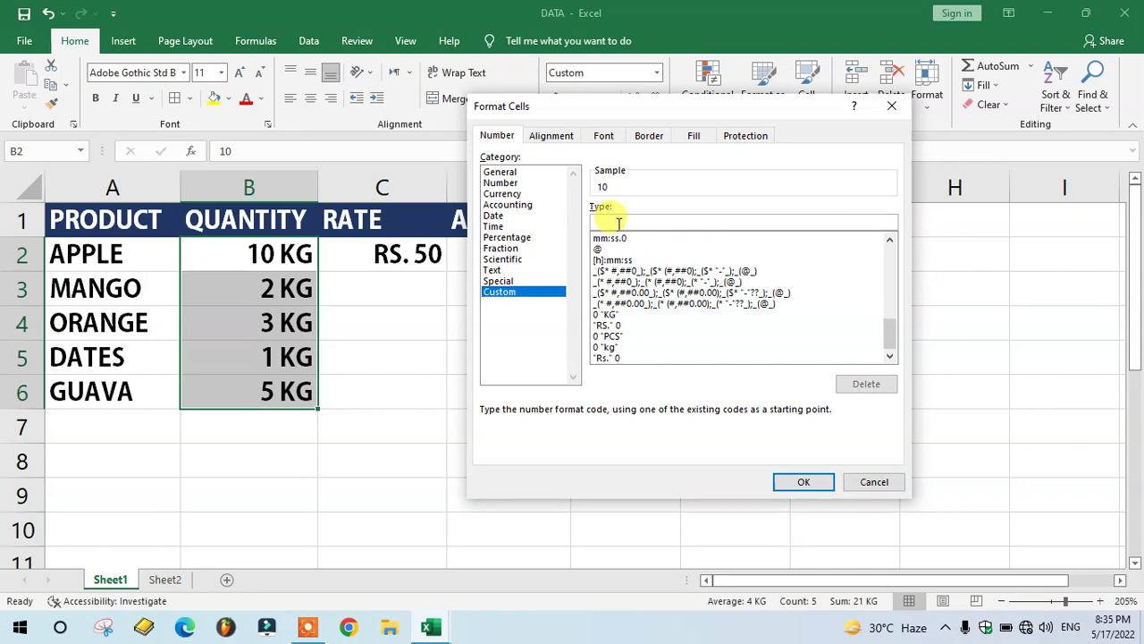
text(0 ")
text(pcs)
text(")
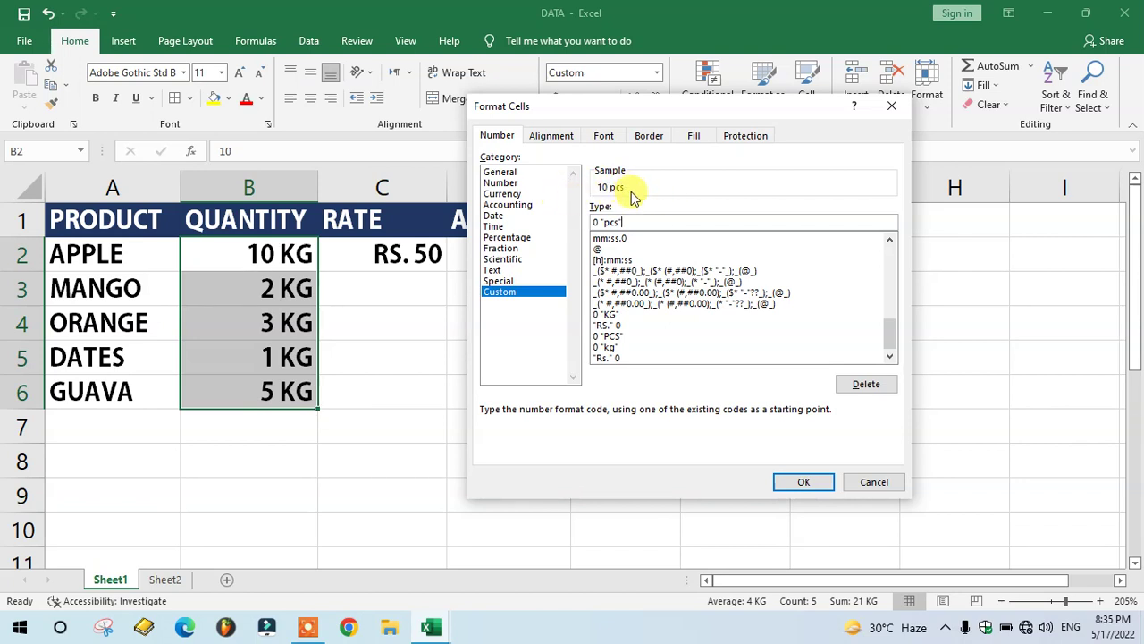
click(800, 481)
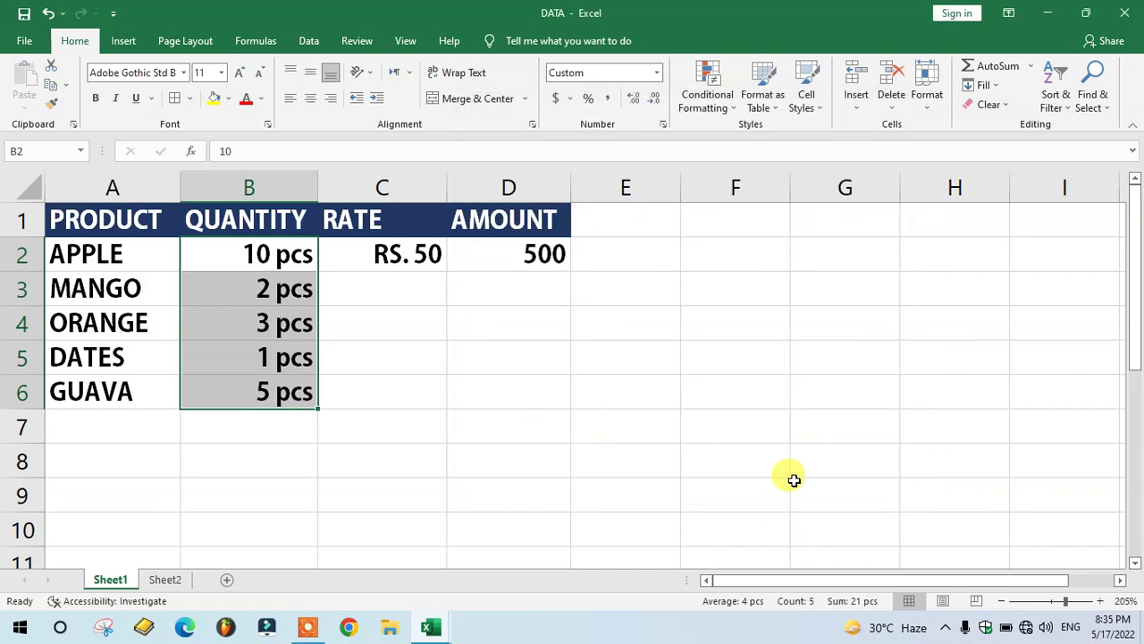
click(354, 454)
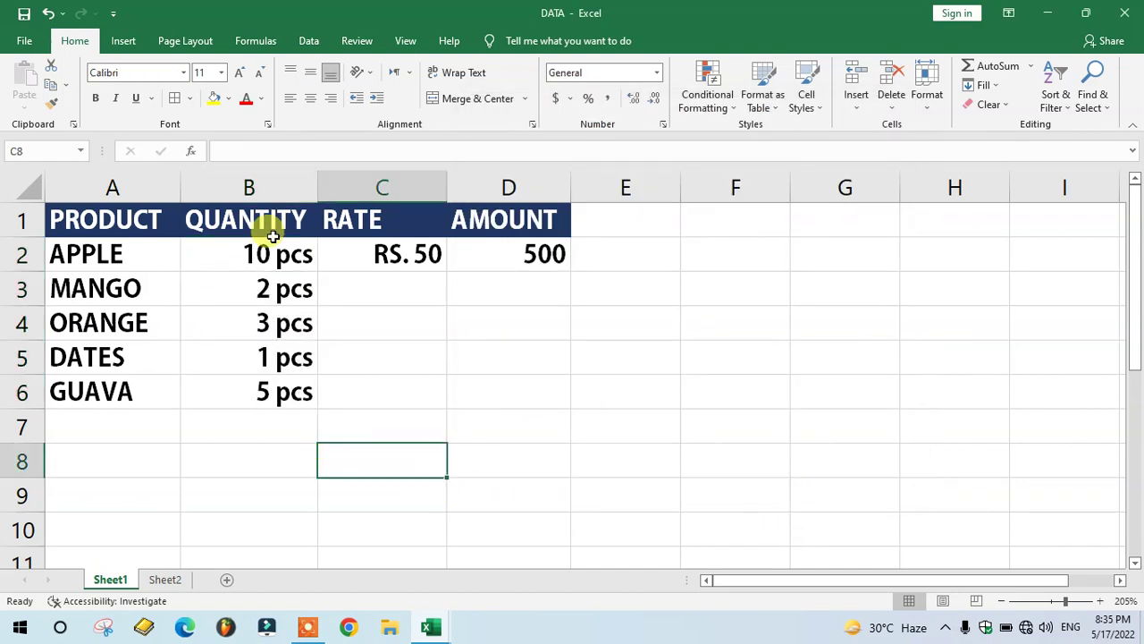
drag(268, 250, 270, 380)
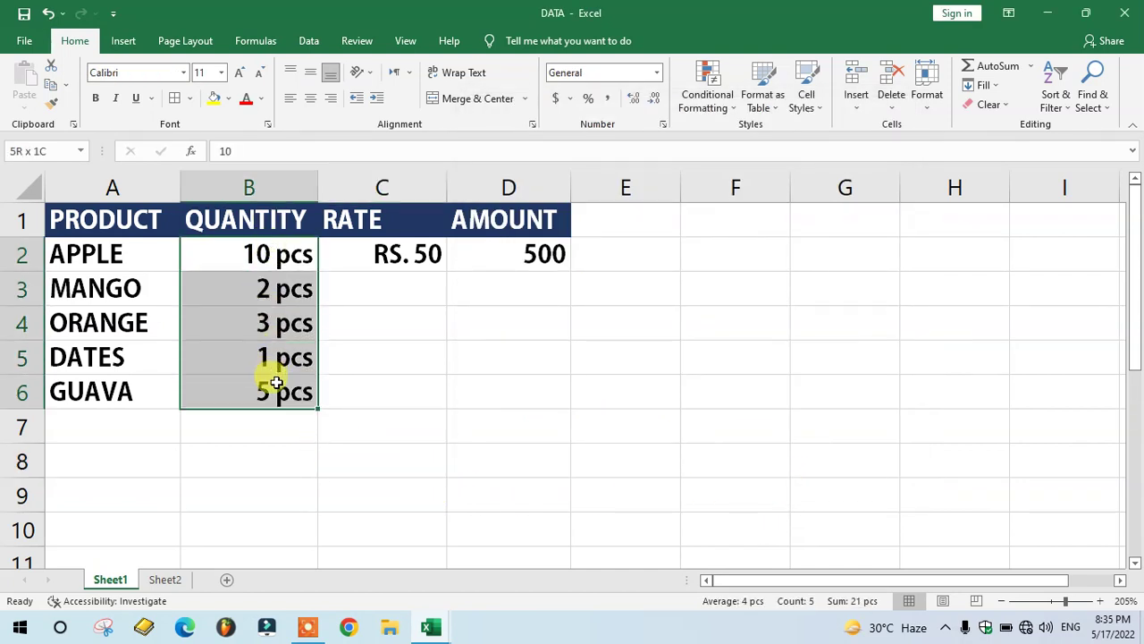
click(272, 420)
drag(261, 255, 286, 385)
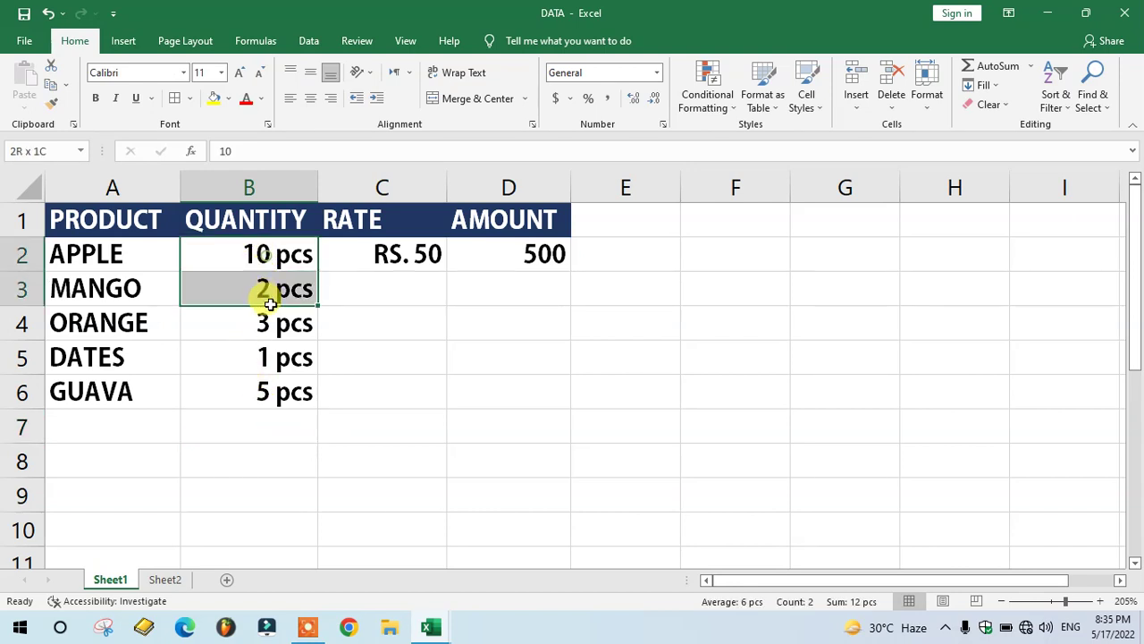
click(294, 459)
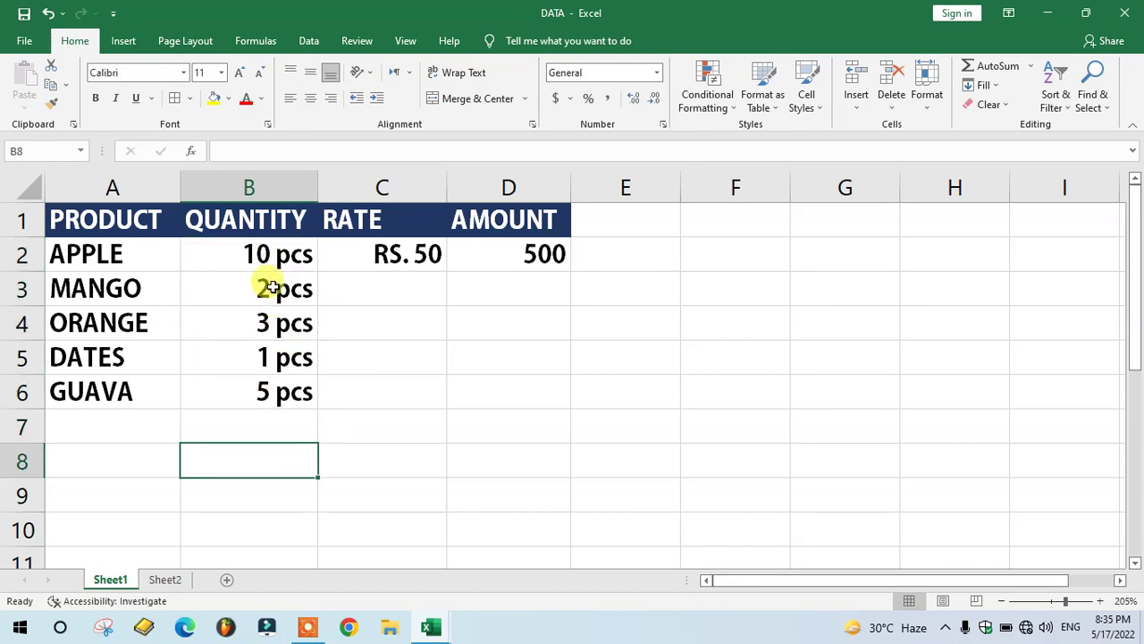
drag(268, 254, 270, 382)
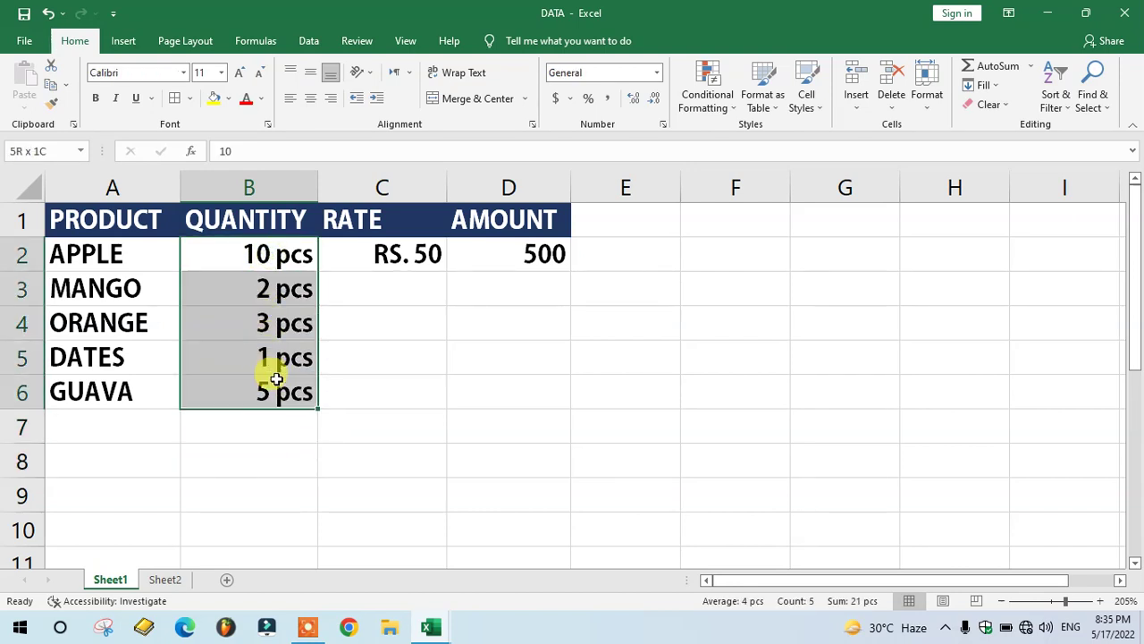
click(398, 265)
drag(398, 266, 403, 382)
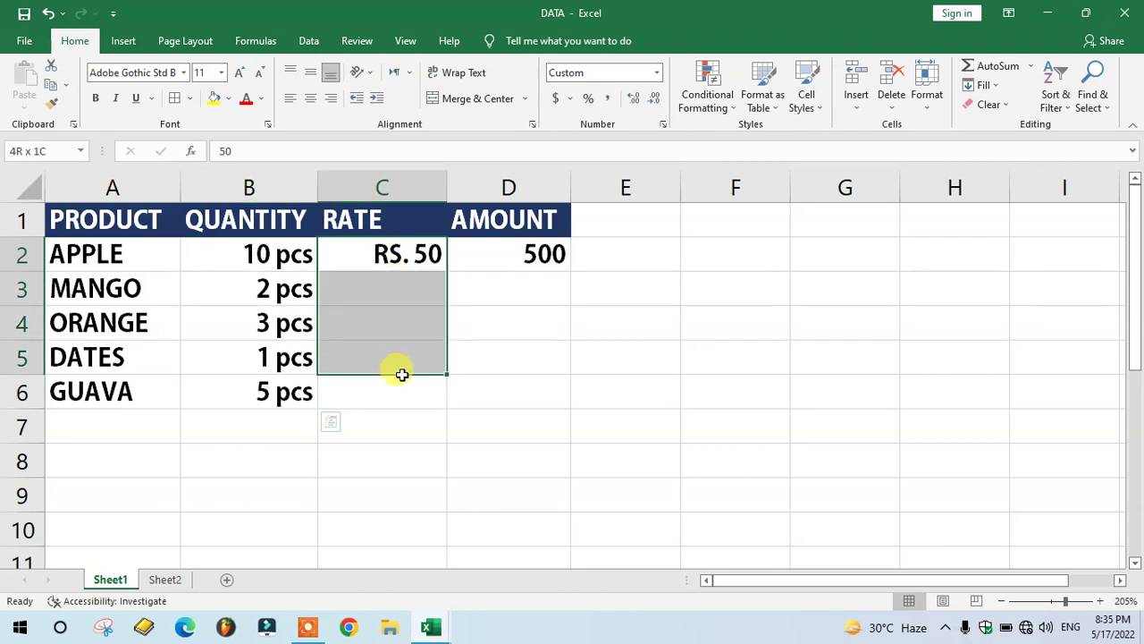
Give rates C2:C6 the custom format "रूपये" 0, replacing the RS. prefix with Hindi रूपये.
click(388, 250)
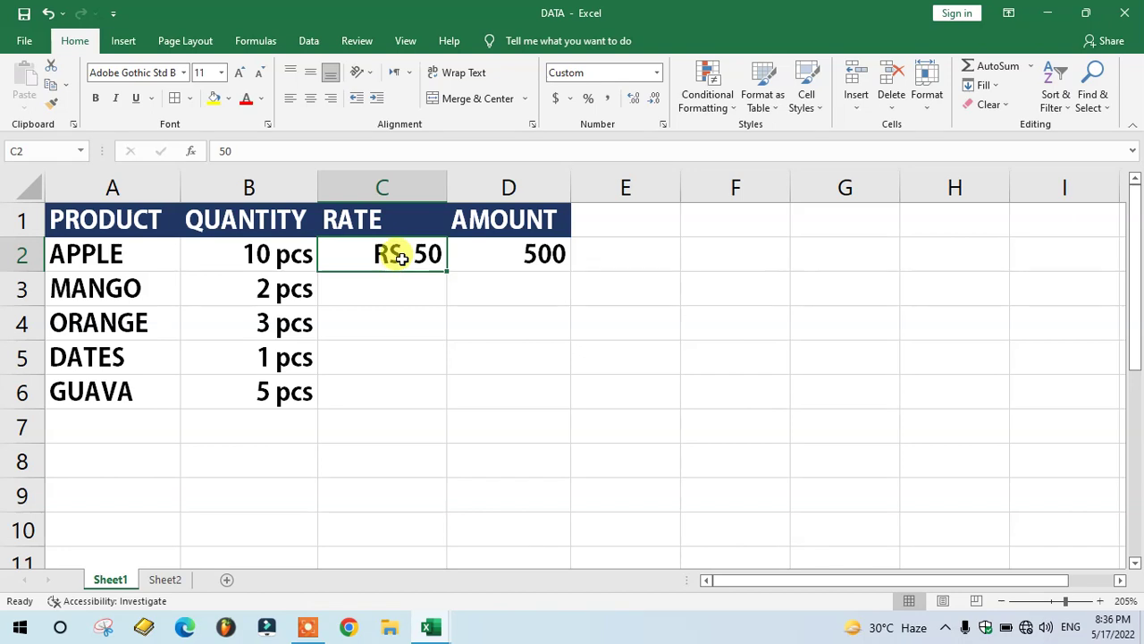
drag(375, 390, 381, 251)
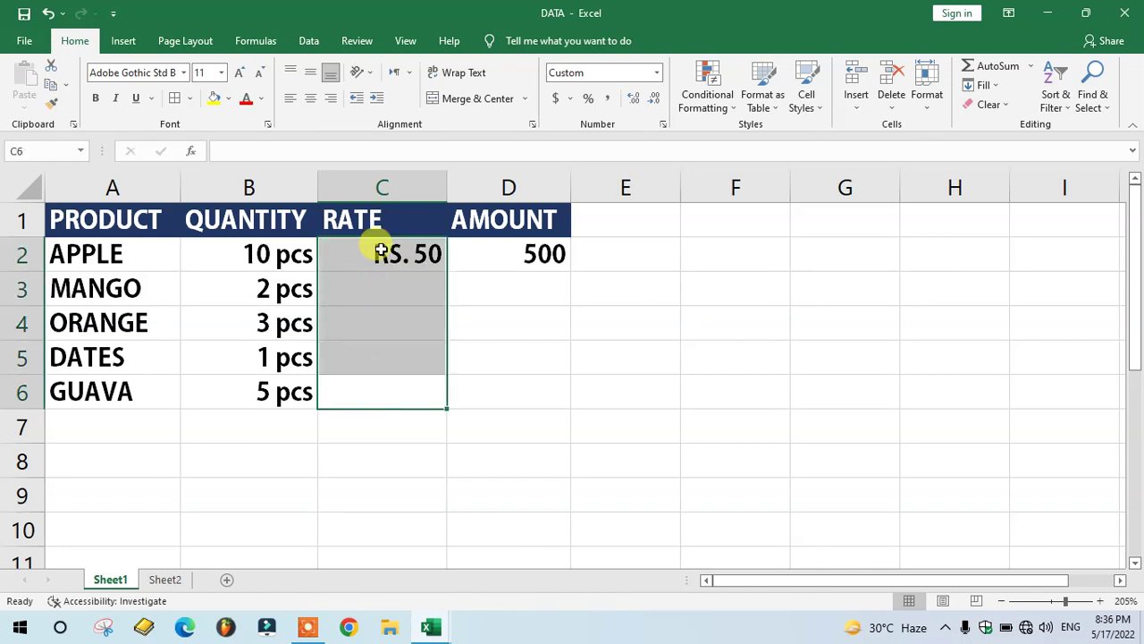
key(ctrl+1)
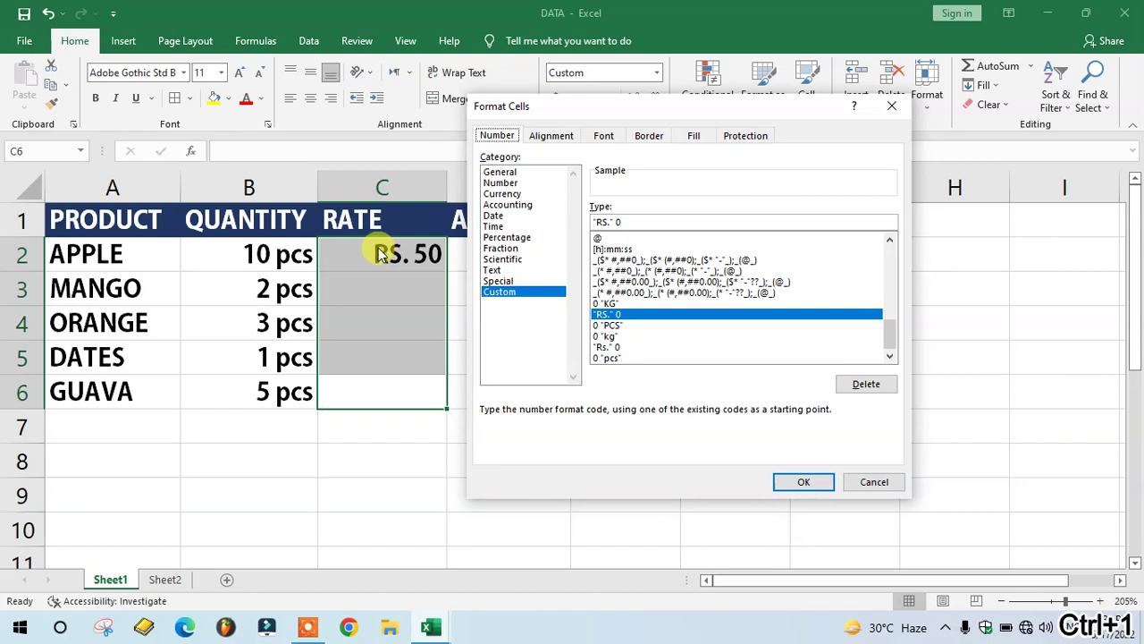
click(610, 222)
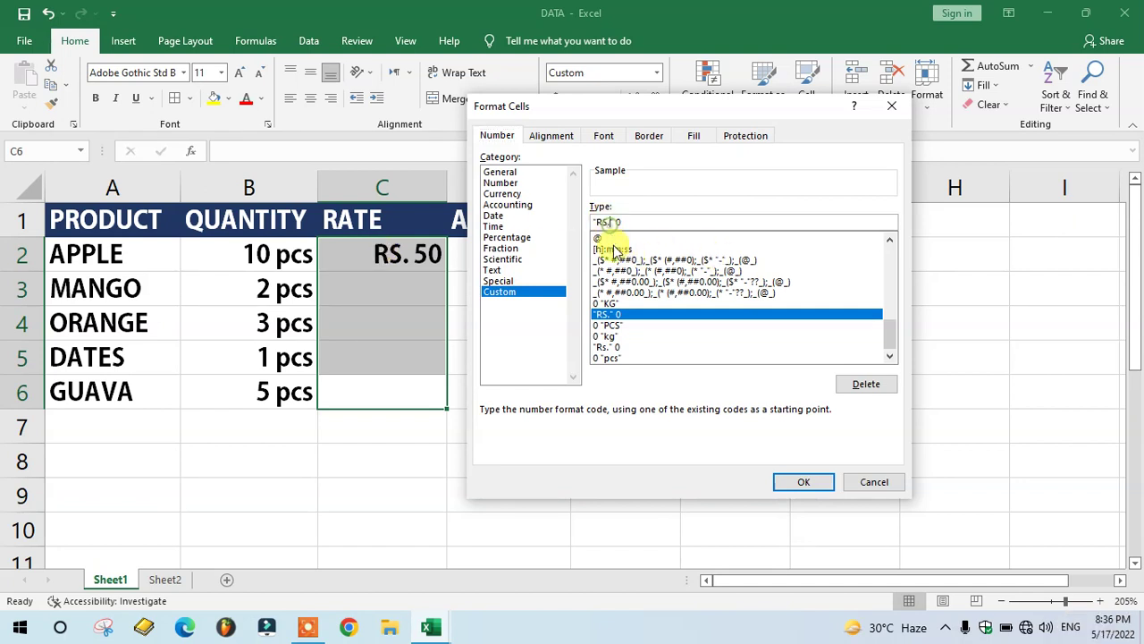
key(BackSpace)
key(BackSpace)
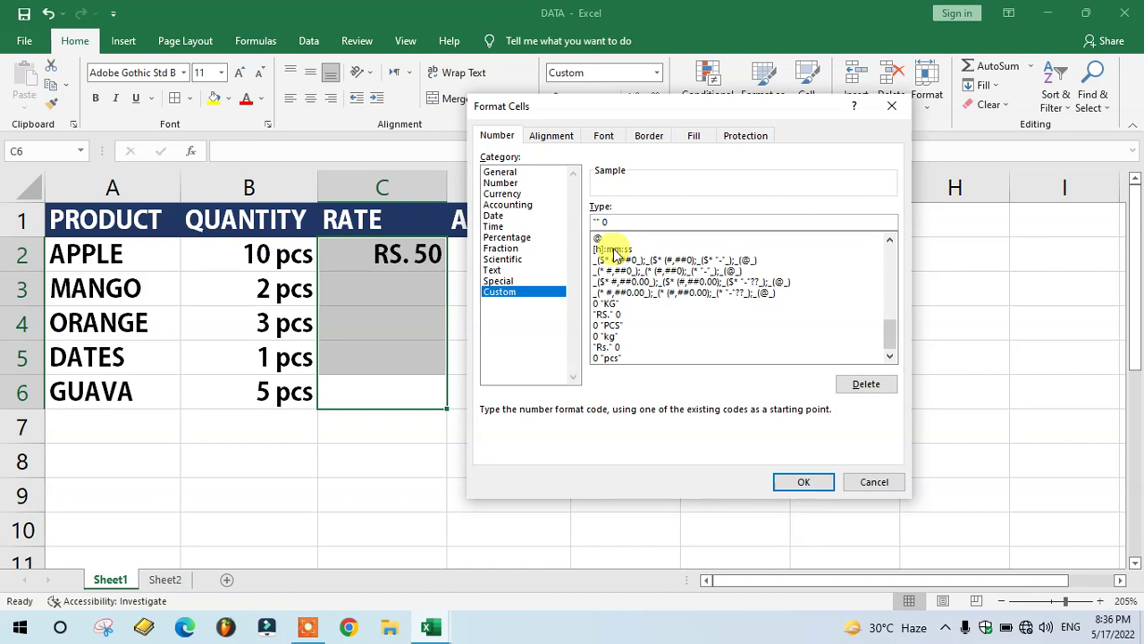
key(super+space)
key(BackSpace)
key(BackSpace)
key(BackSpace)
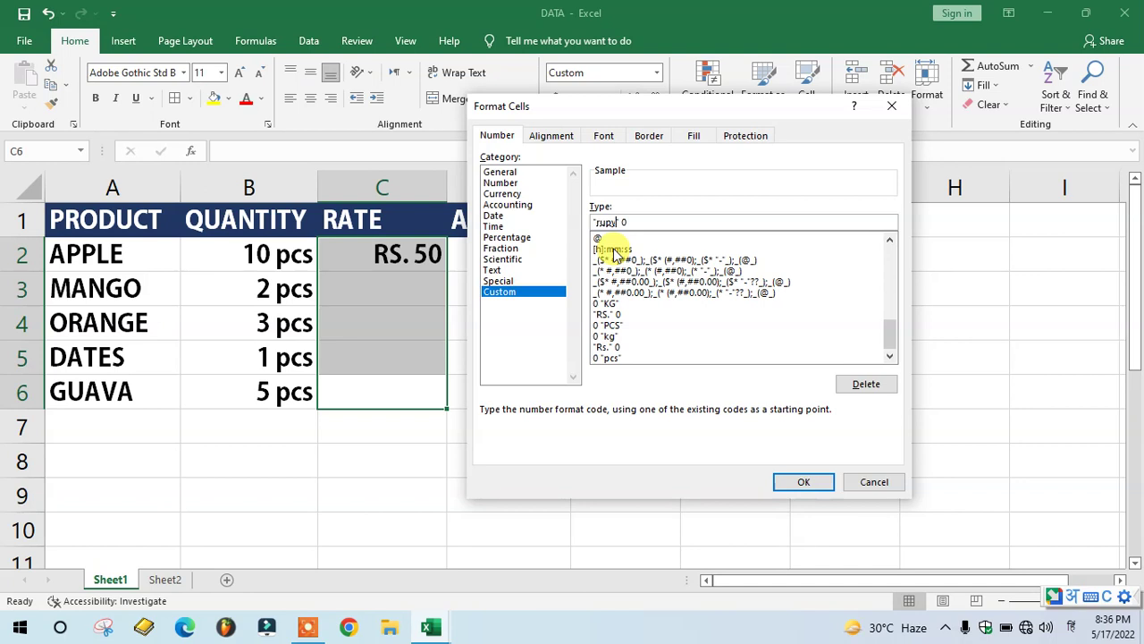
key(space)
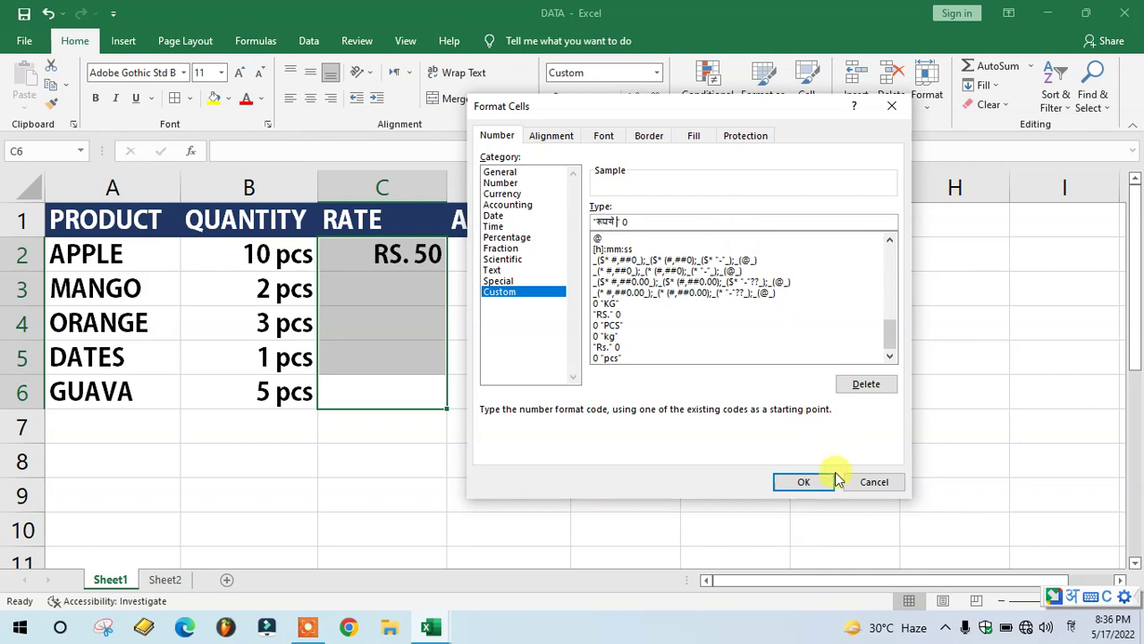
click(798, 480)
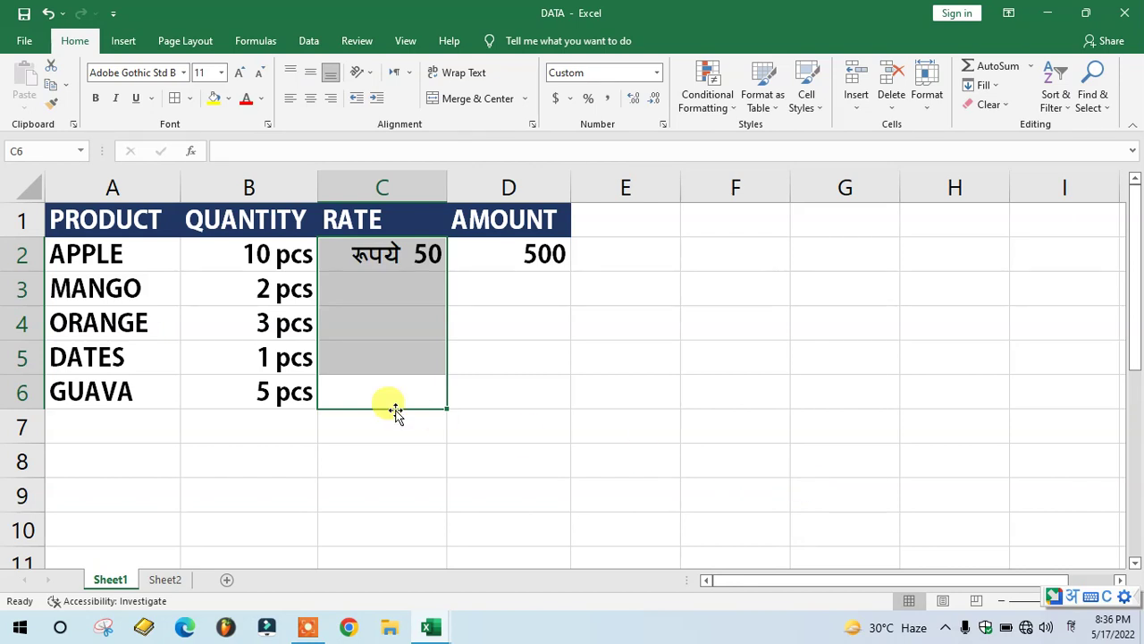
Change the C2:C6 rate format to 0 "रूपये" so apple's rate reads 50 रूपये.
click(412, 457)
click(413, 257)
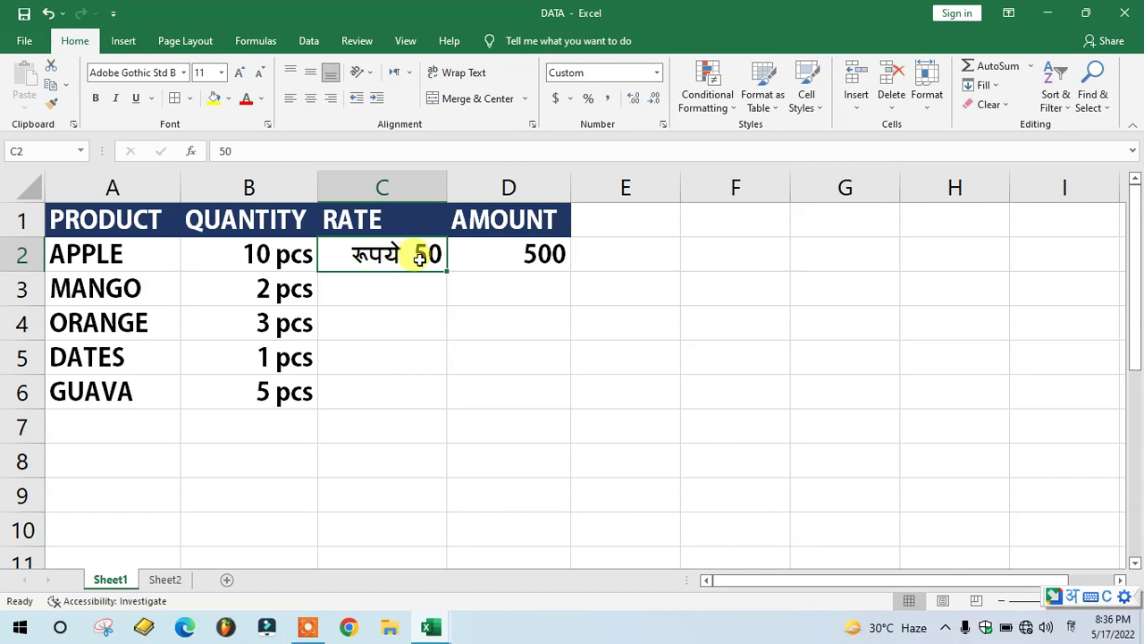
drag(363, 381, 375, 263)
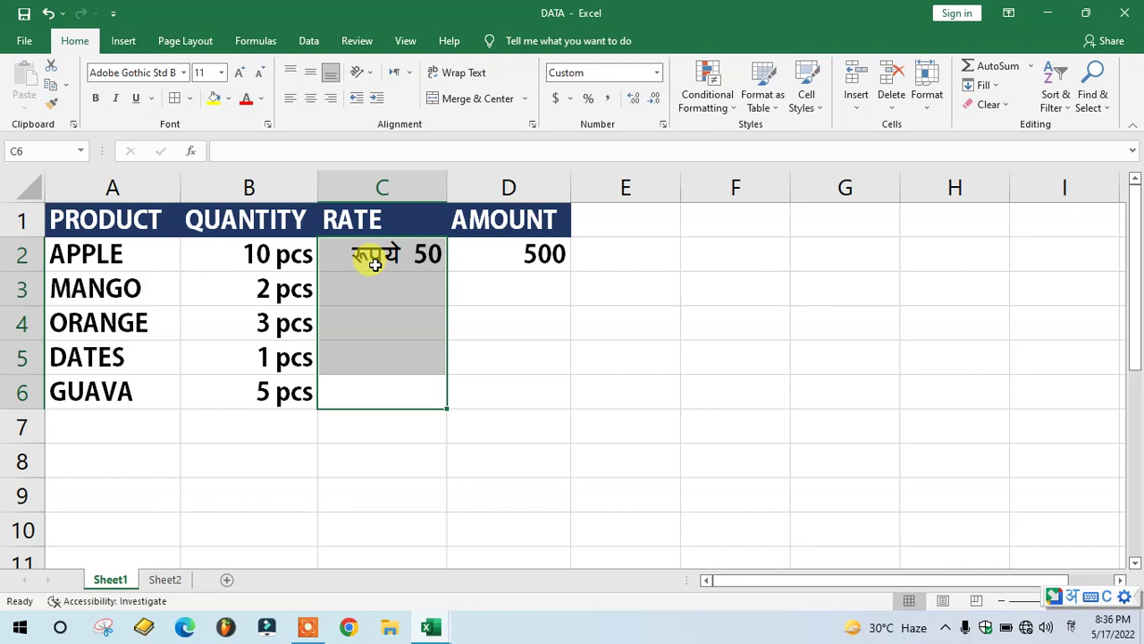
key(ctrl+1)
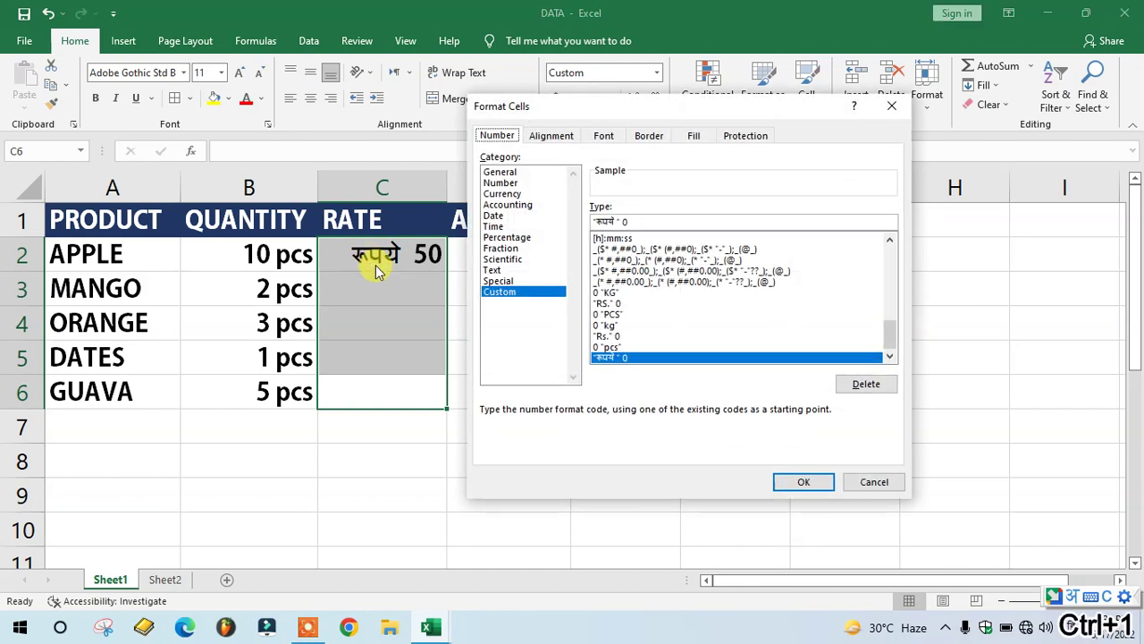
double_click(624, 221)
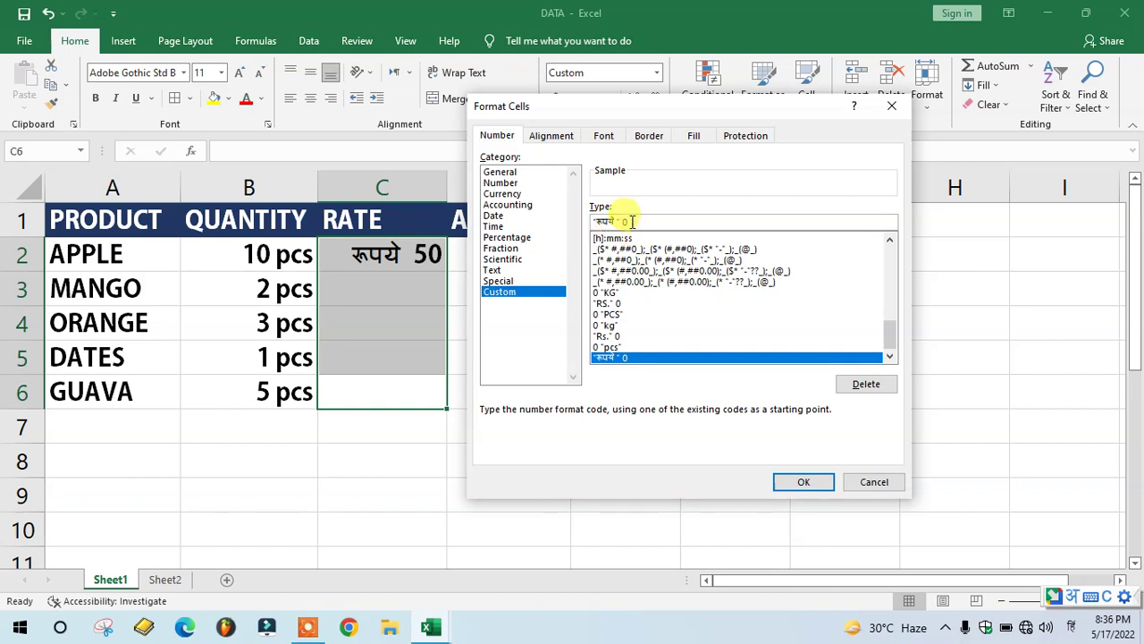
key(BackSpace)
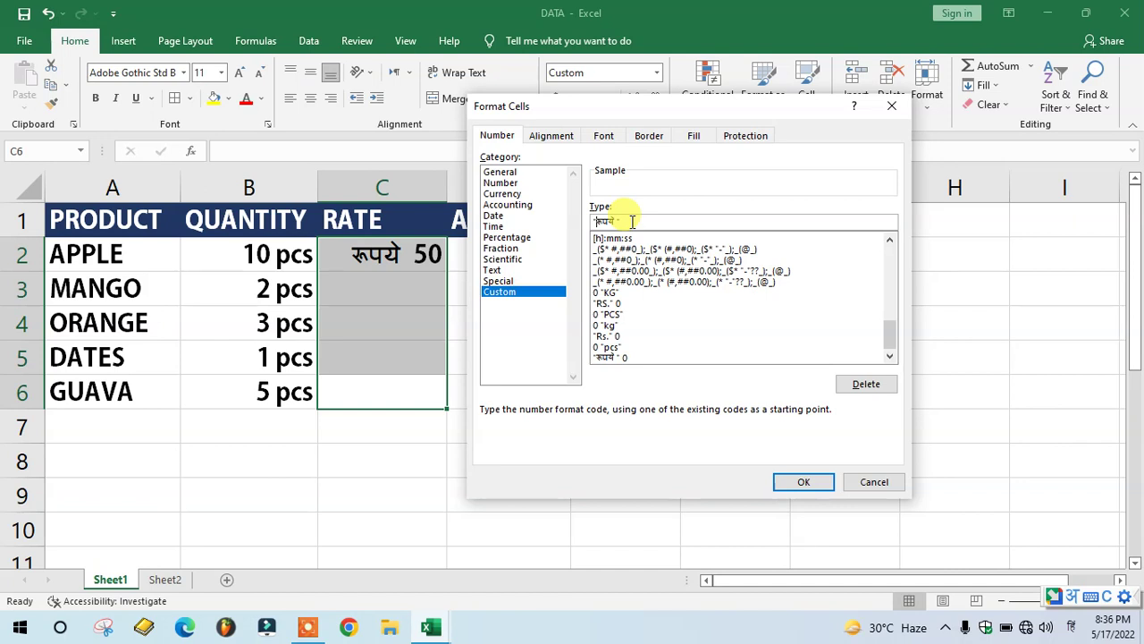
text(0)
key(super+space)
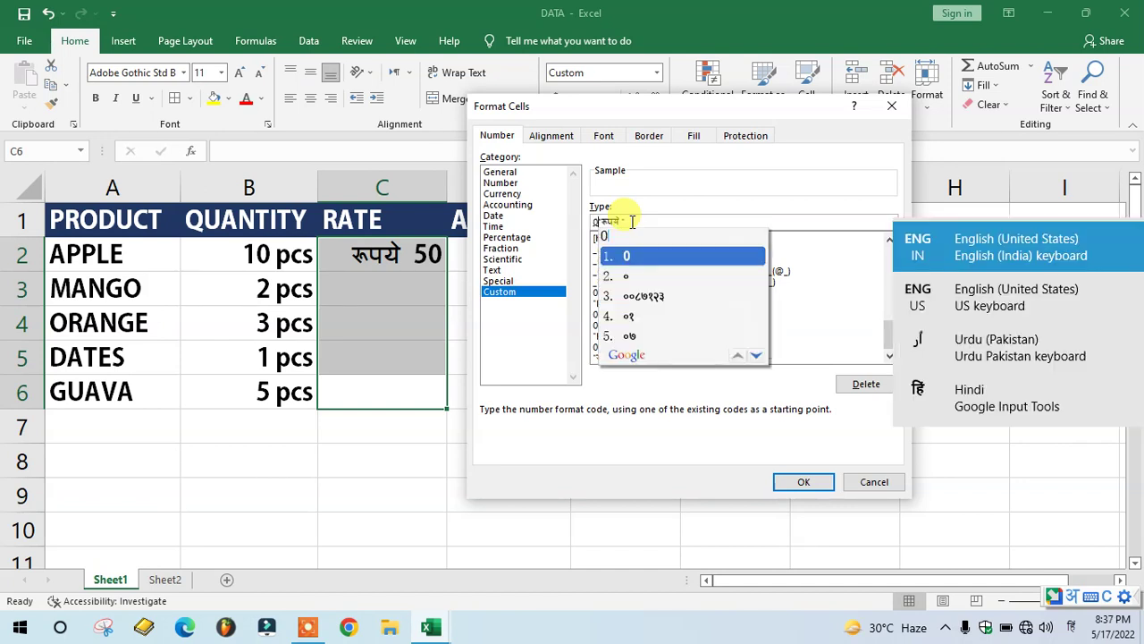
text(0)
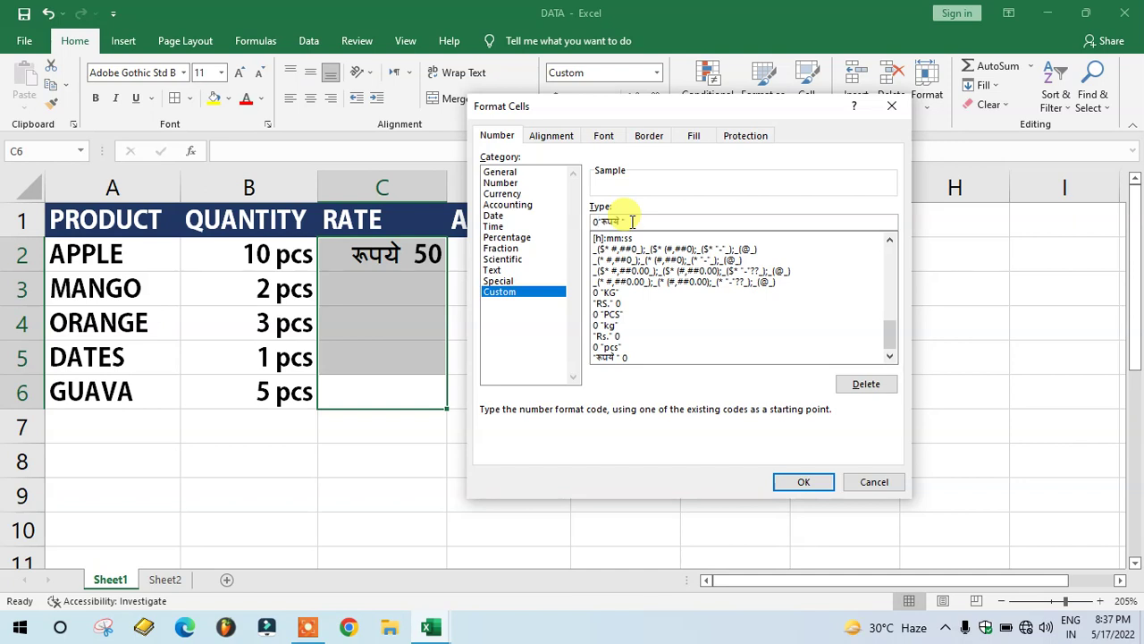
click(802, 481)
click(460, 391)
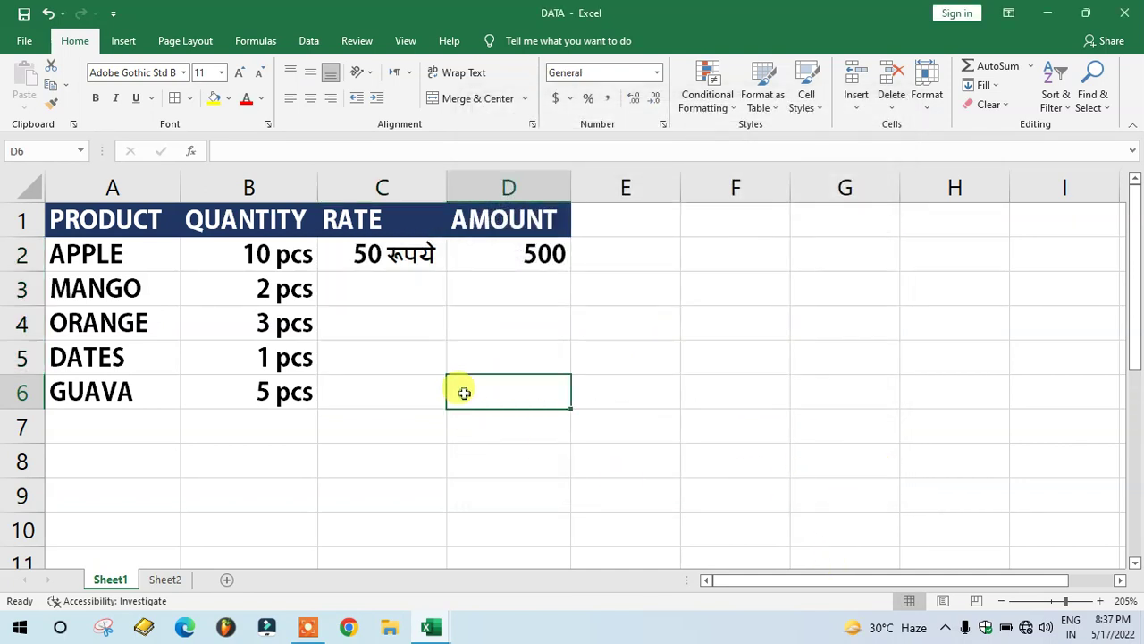
Copy apple's rate format down to C6 and enter rates 40 for mango and 20 for orange.
click(394, 255)
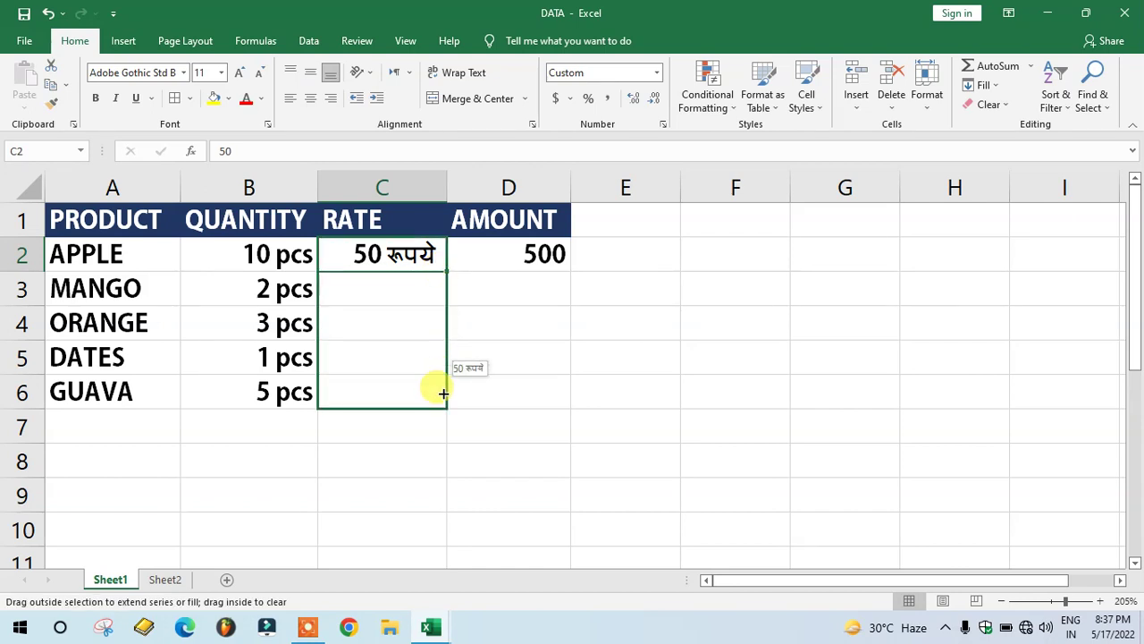
drag(444, 274, 443, 404)
click(380, 284)
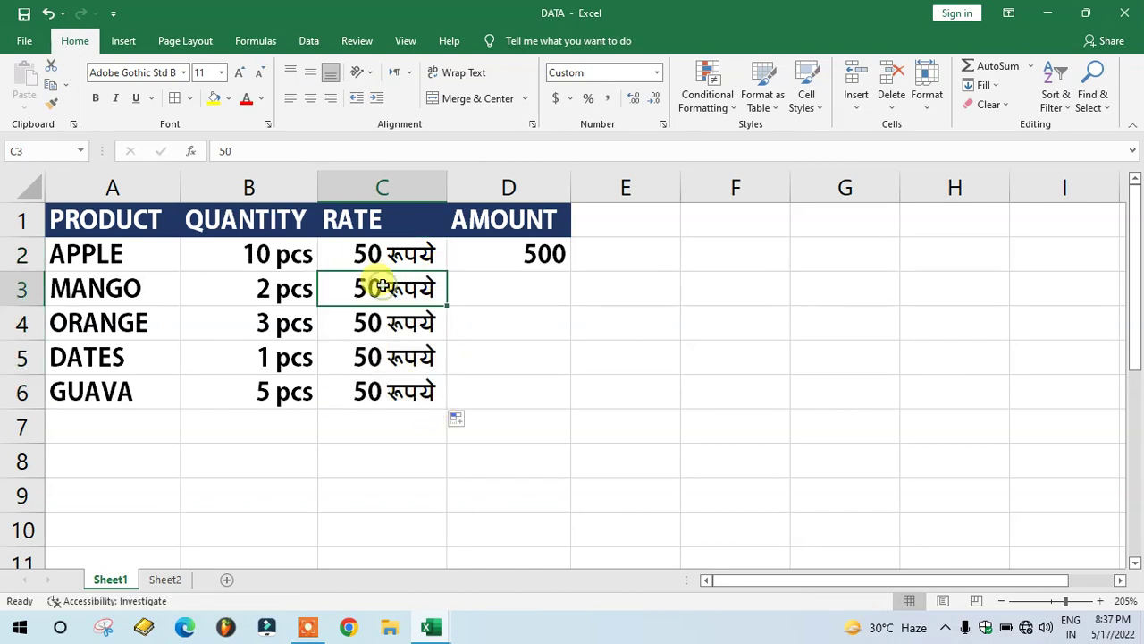
text(40 रूपये)
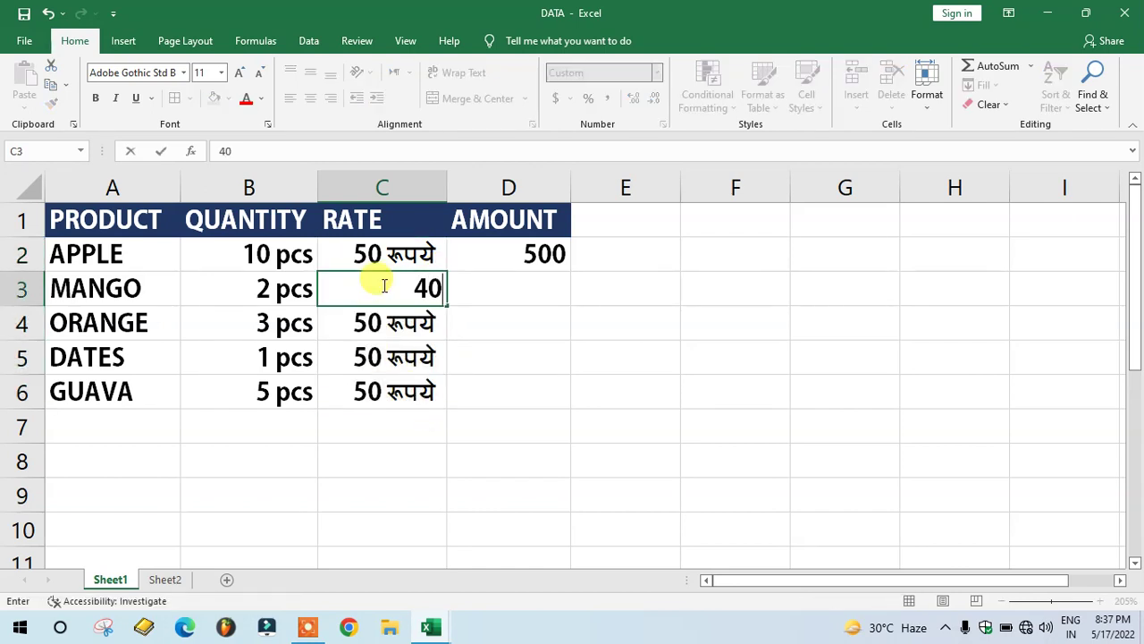
key(Return)
text(2)
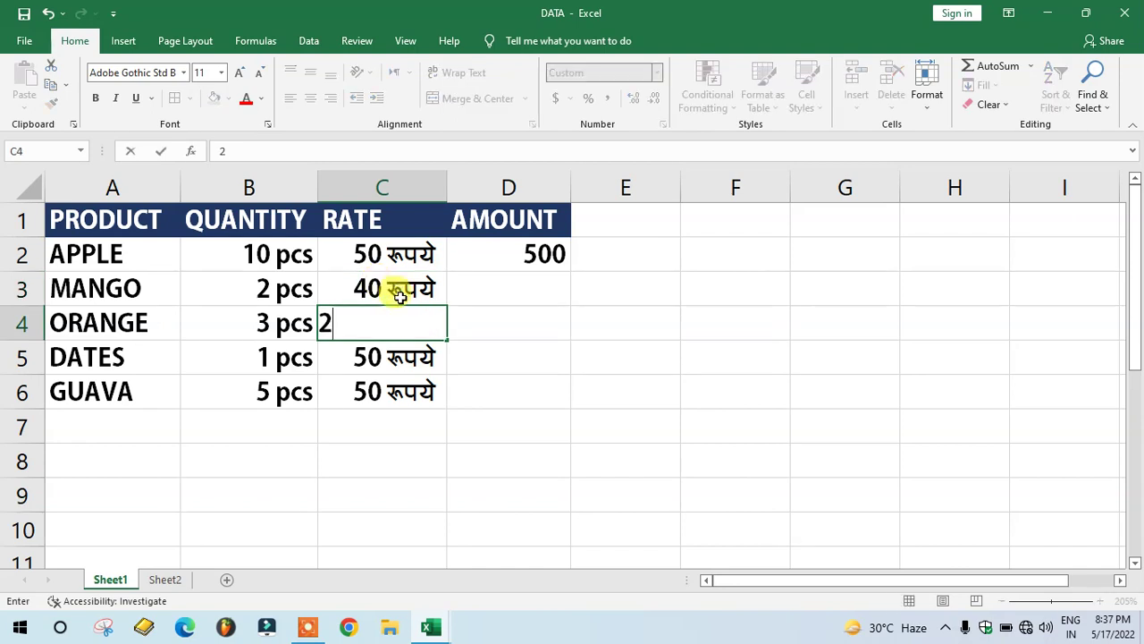
text(0)
key(Return)
Enter rate 5 for dates and 4 for guava, correcting the mistyped guava rate.
text(5)
key(Return)
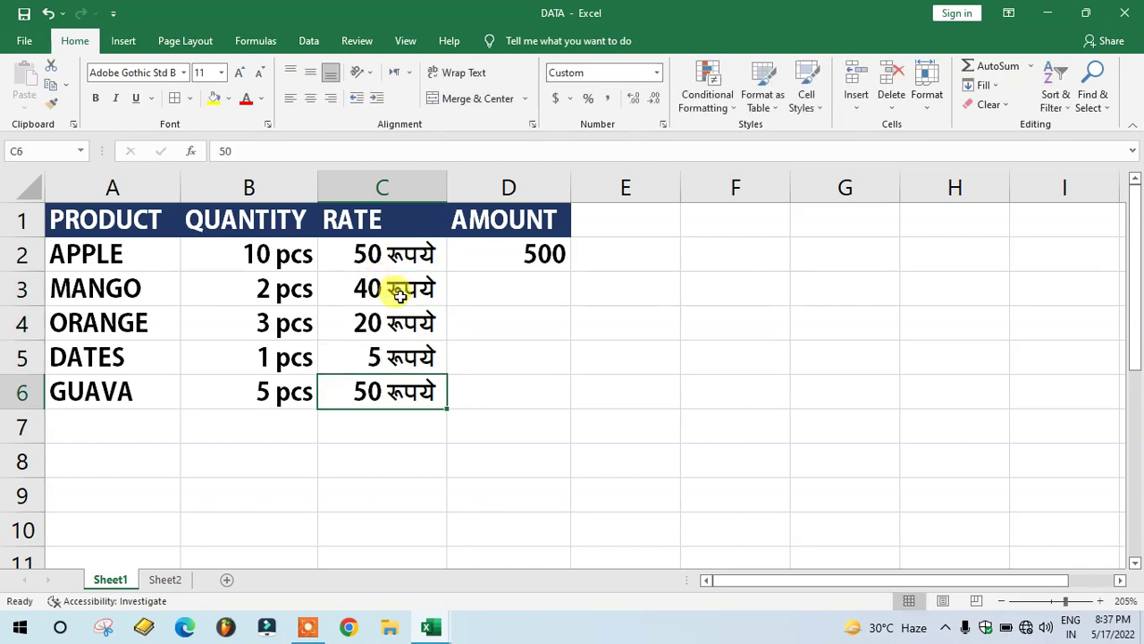
text(5)
key(Return)
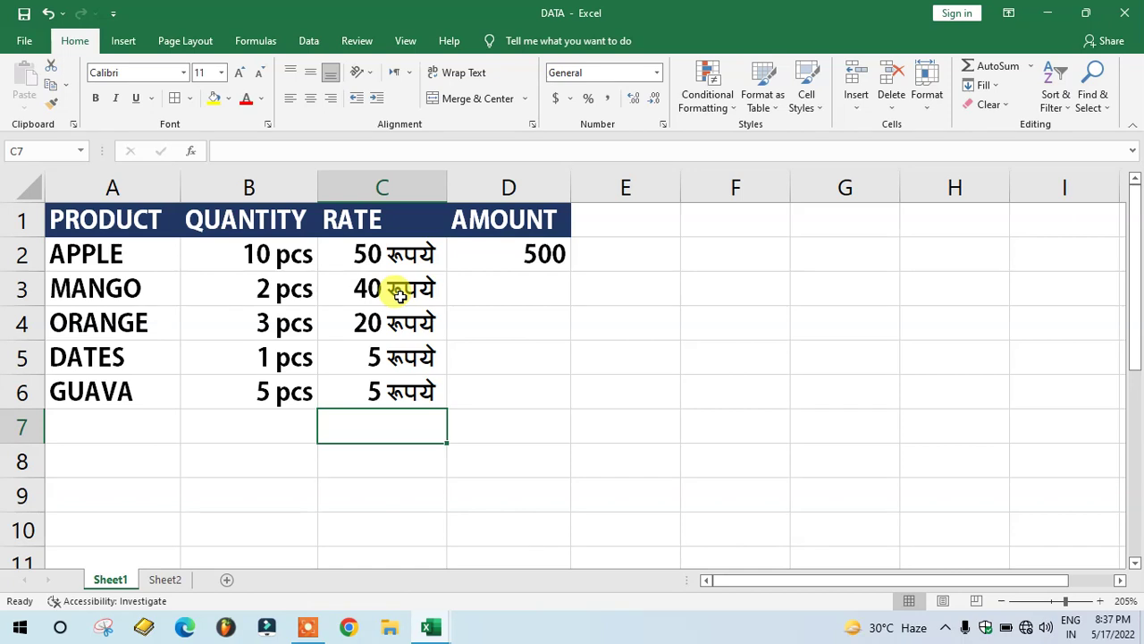
key(Up)
text(4)
key(Return)
click(522, 253)
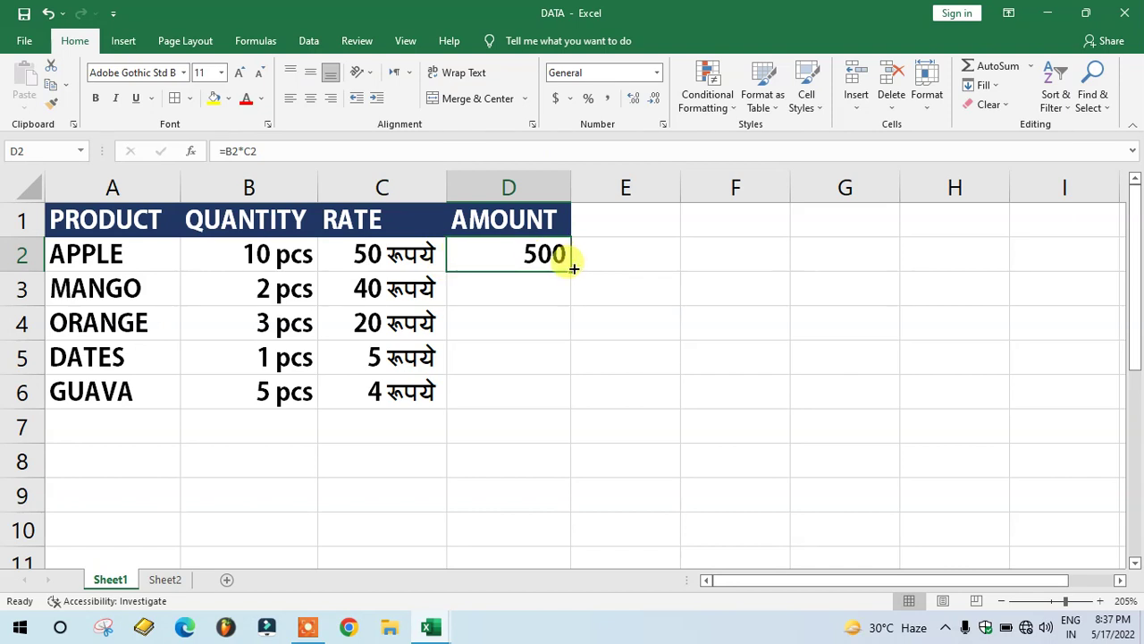
Fill the amount formula from D2 down to D6 and verify mango's amount of 80.
drag(572, 268, 554, 395)
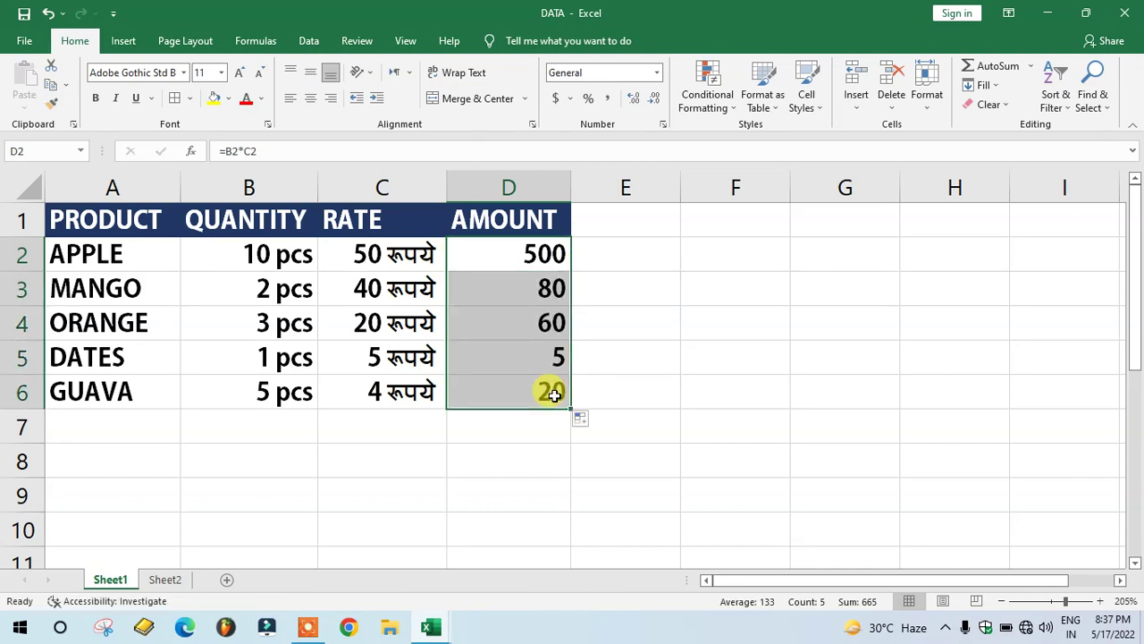
click(296, 287)
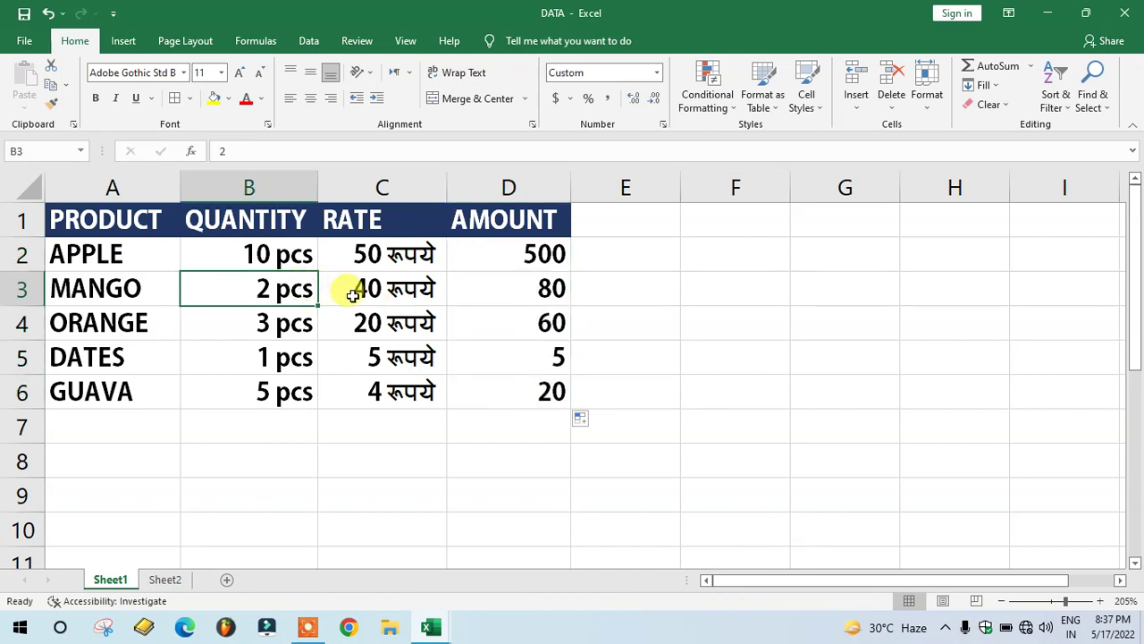
click(353, 295)
click(261, 293)
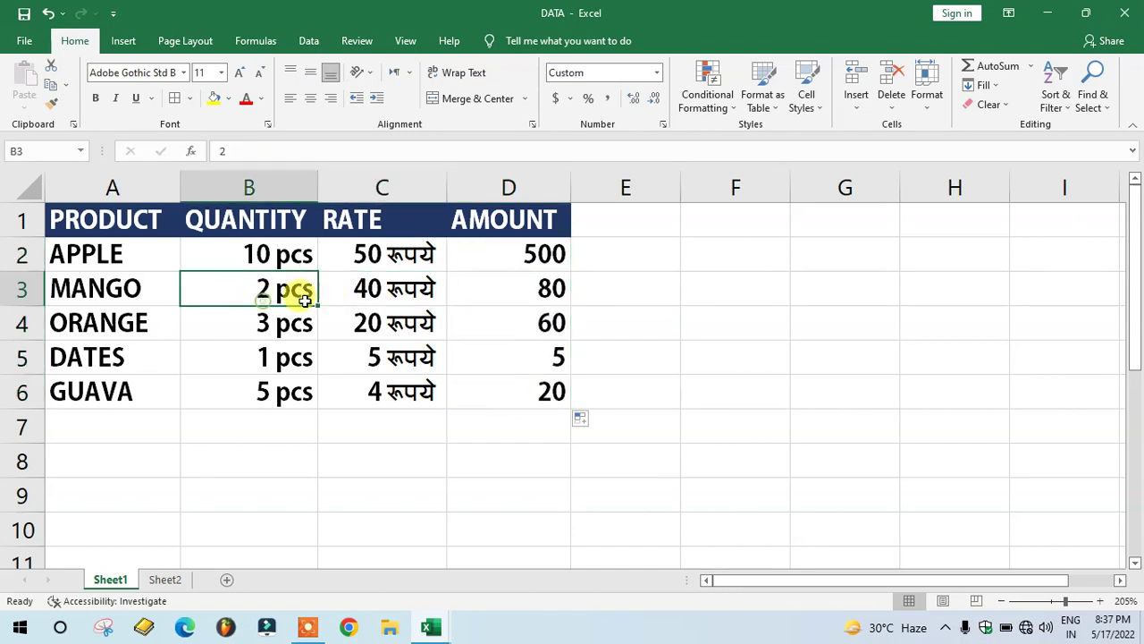
click(523, 288)
Check the orange, dates and guava amounts (60, 5, 20) against their quantities and rates.
click(370, 320)
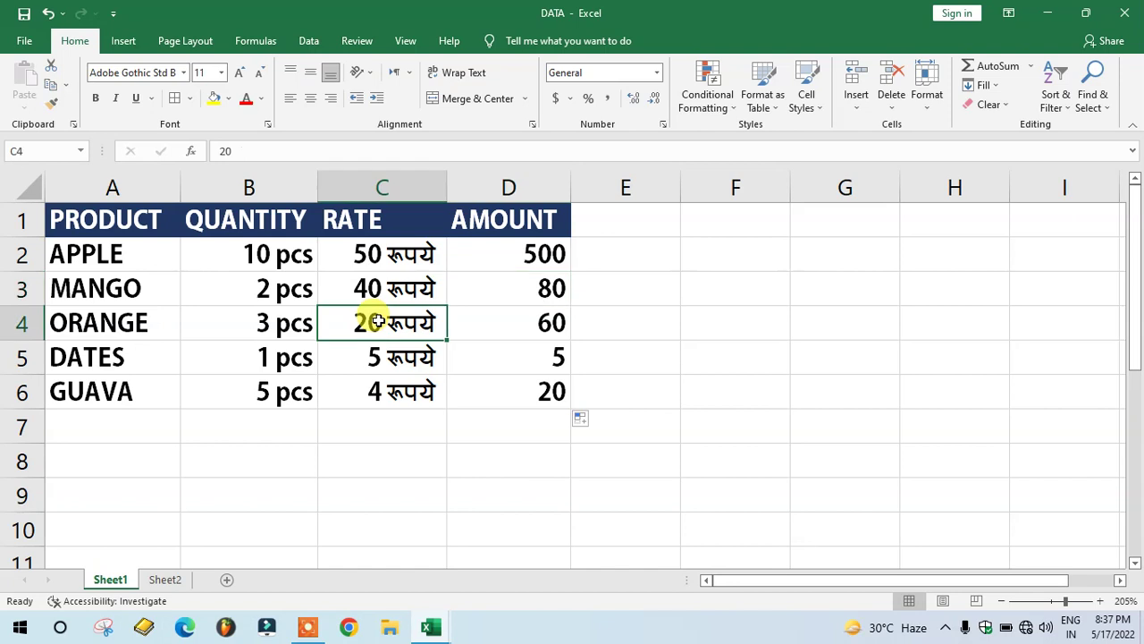
click(264, 324)
click(532, 327)
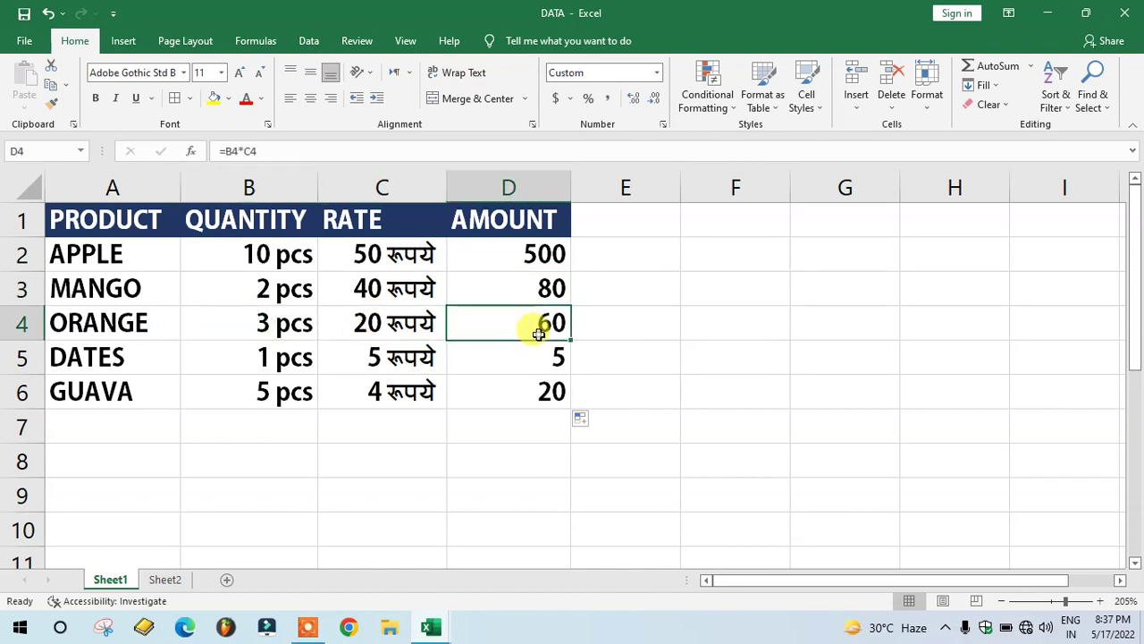
click(393, 362)
click(286, 362)
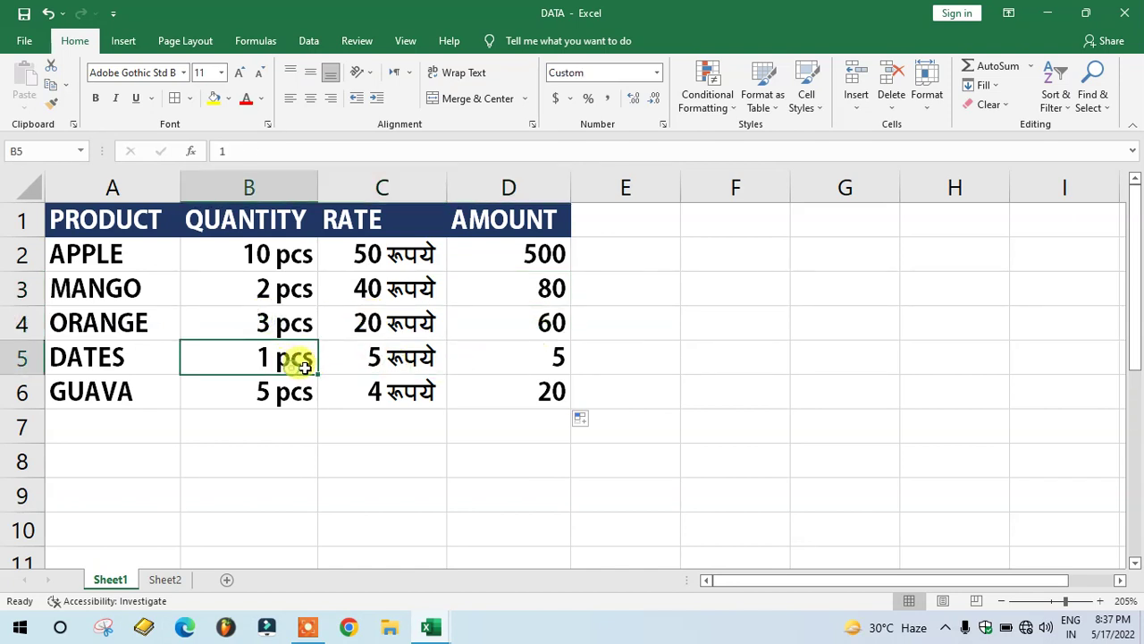
click(523, 358)
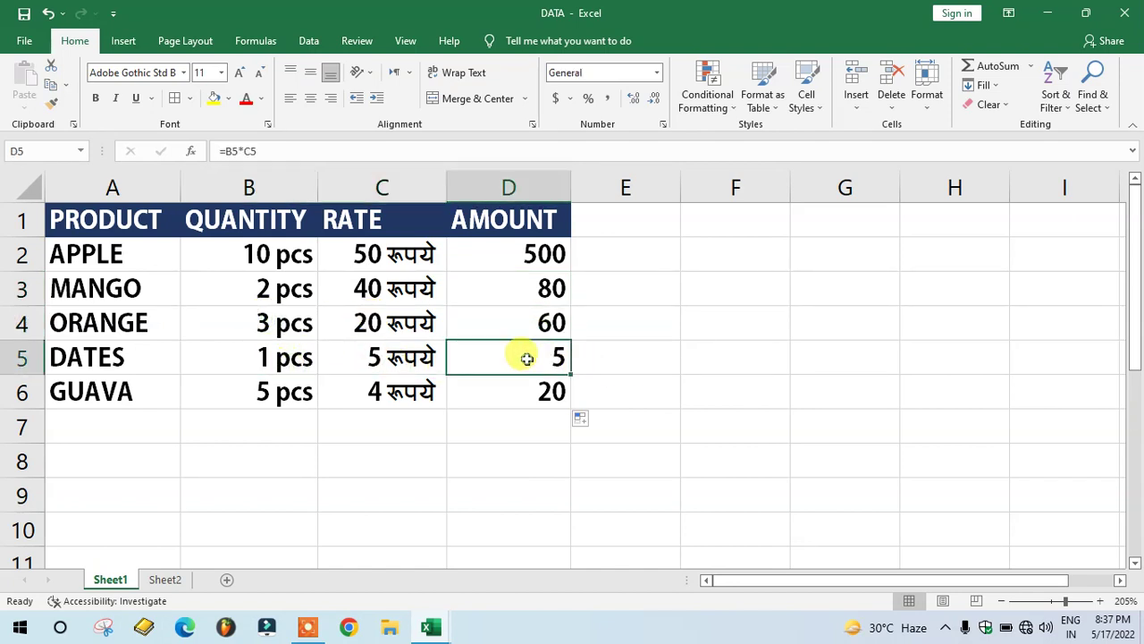
click(407, 392)
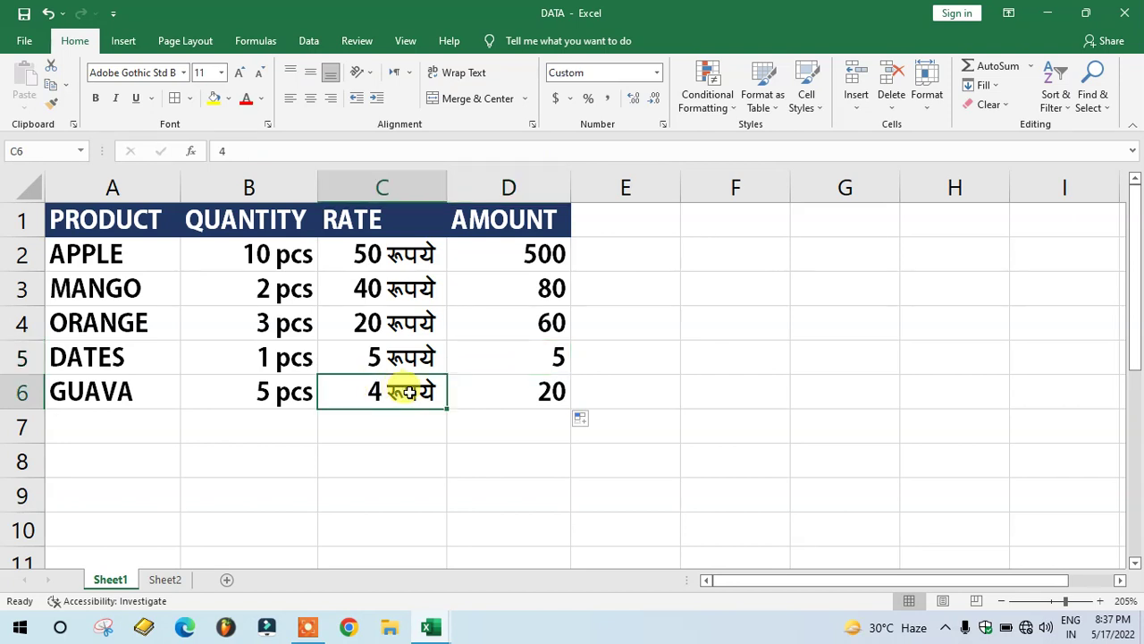
click(300, 394)
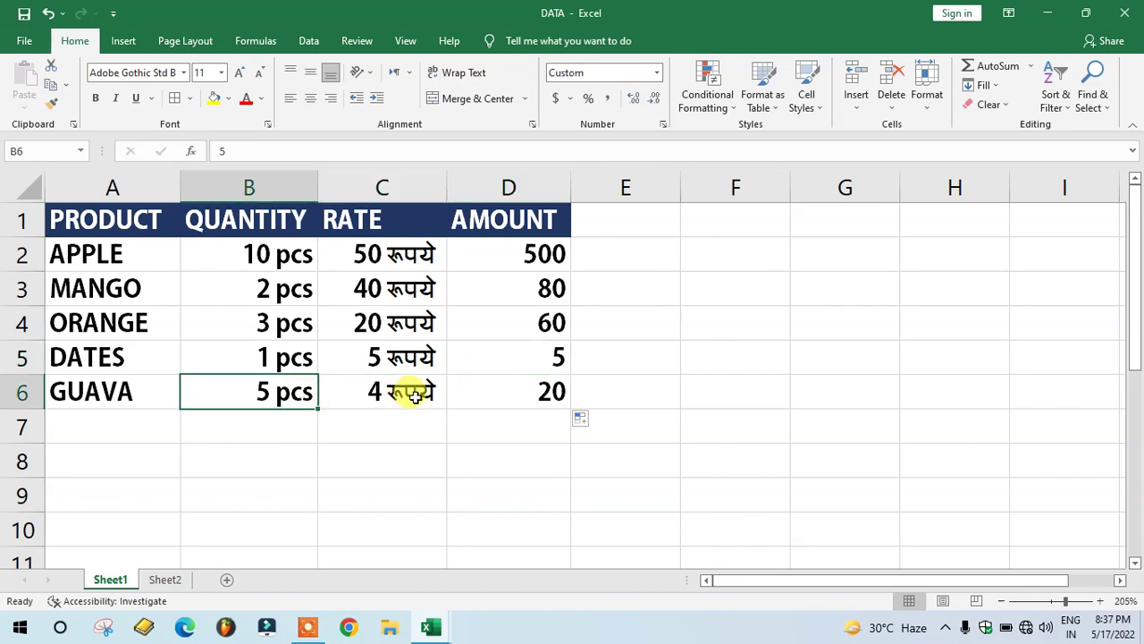
click(535, 390)
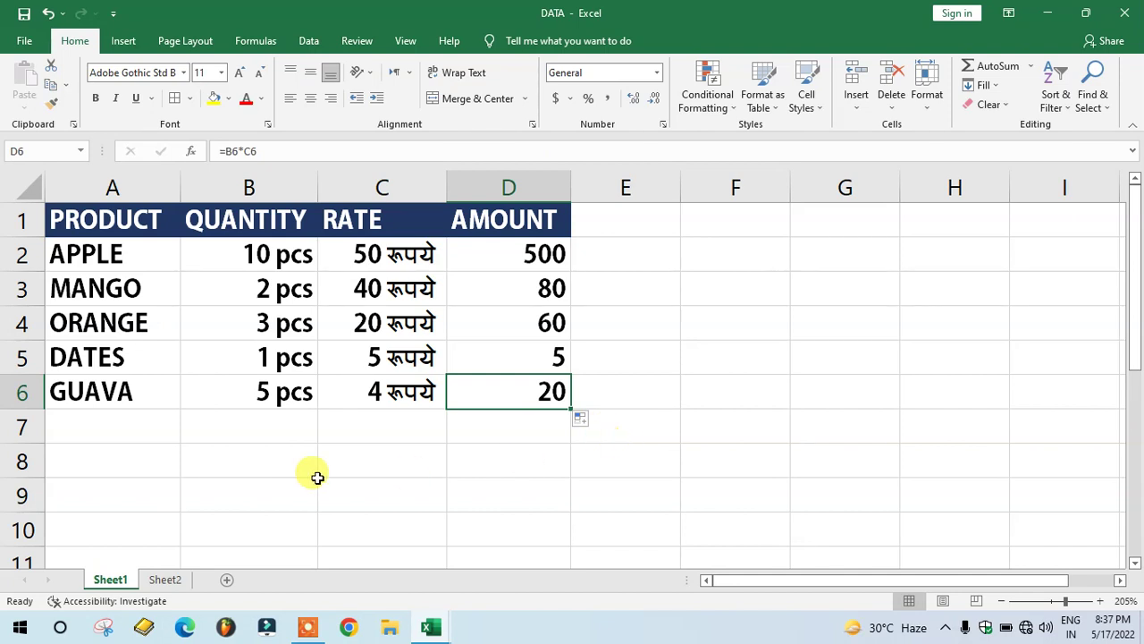
drag(257, 252, 269, 375)
click(285, 431)
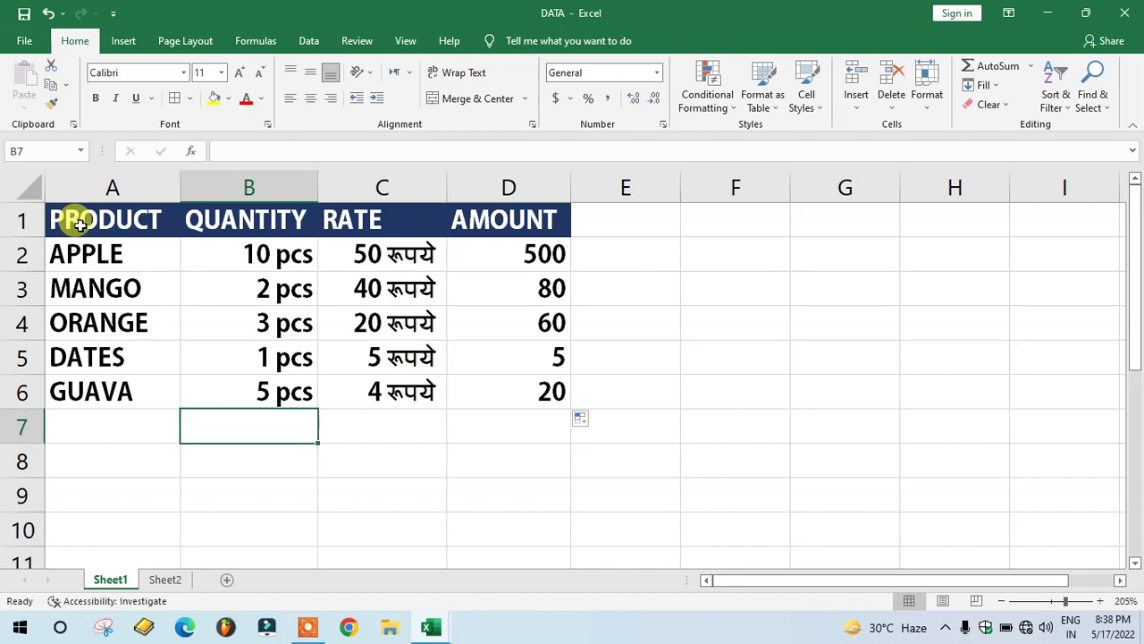
drag(80, 224, 558, 427)
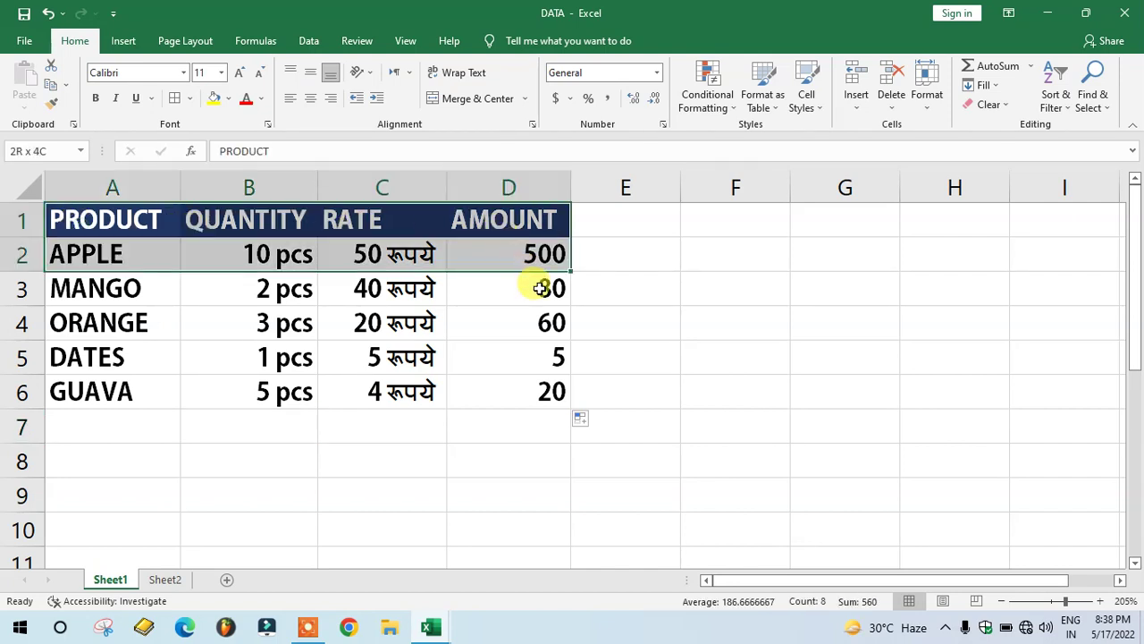
drag(558, 426, 555, 394)
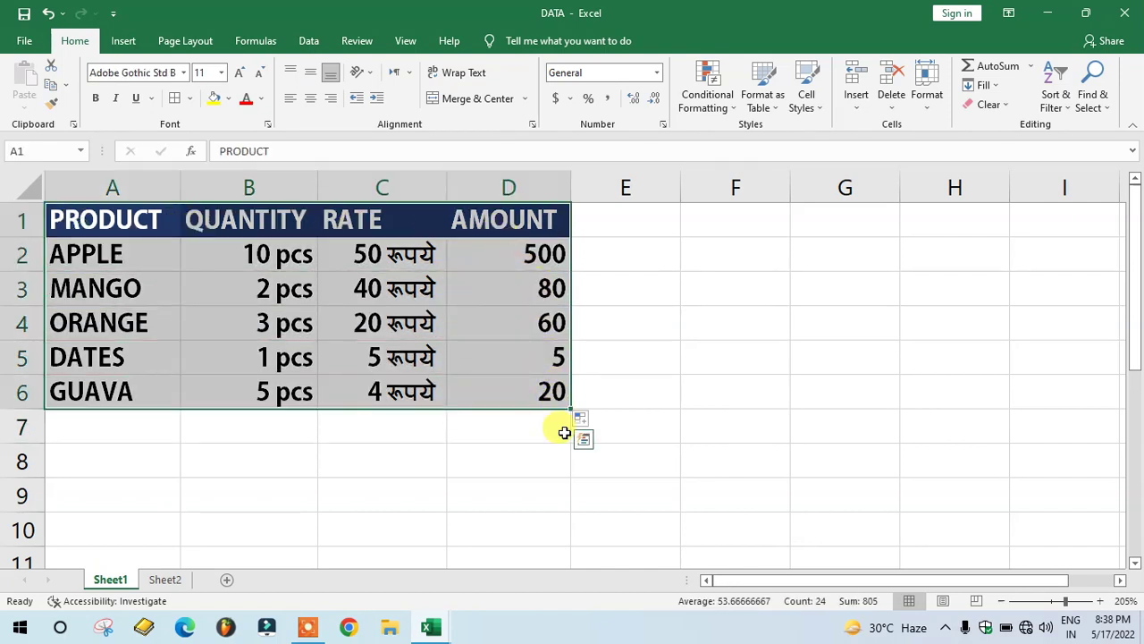
click(476, 455)
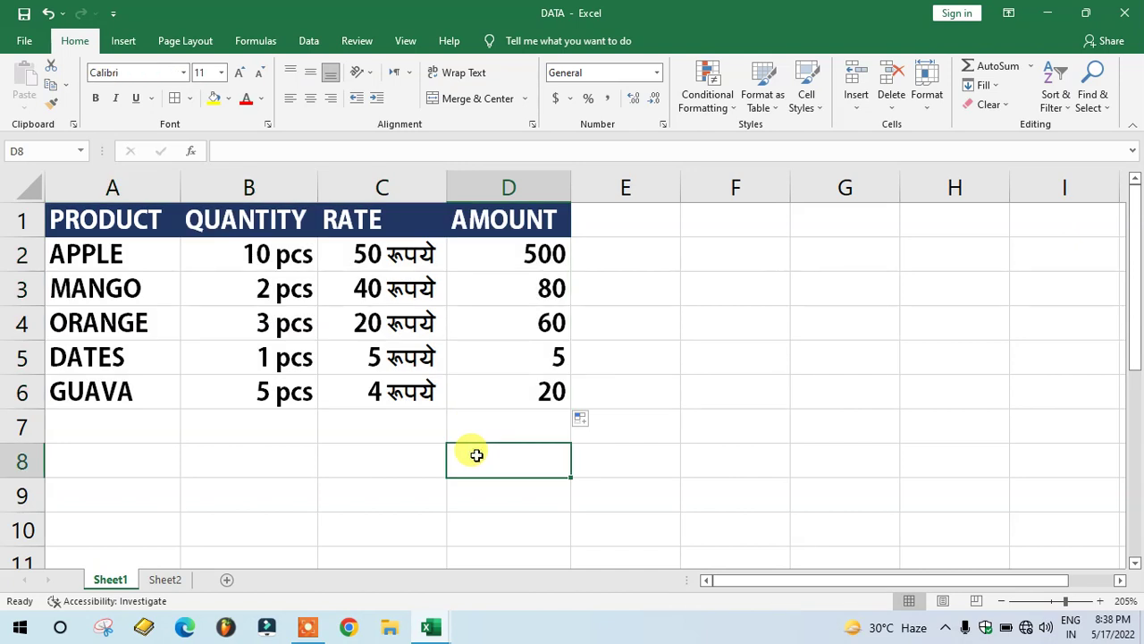